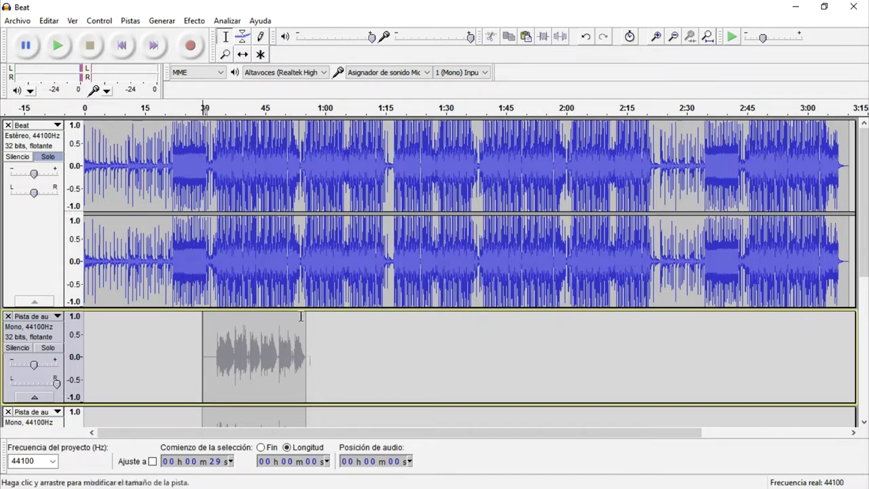
Record a short test take from the 29-second mark, stop it and delete its track
left_click(190, 46)
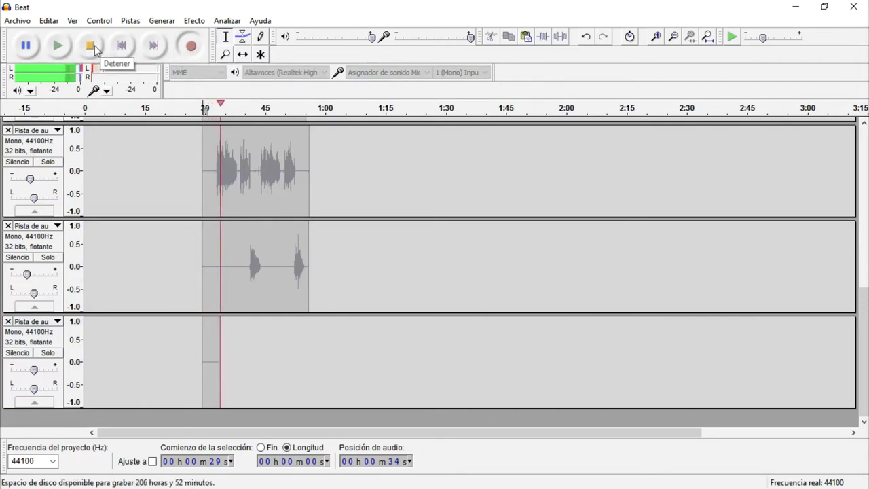
left_click(92, 49)
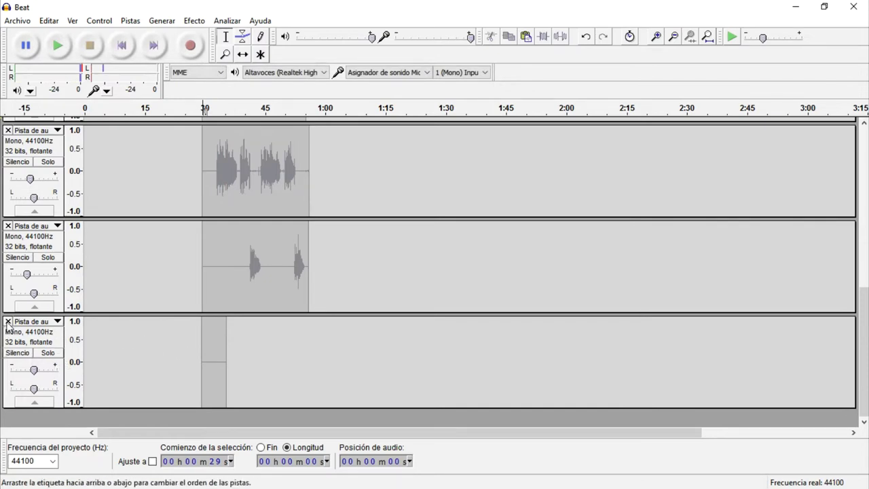
left_click(8, 321)
Examine each of the vocal tracks below the beat, from the first to the last one
scroll(324, 389, "up", 5)
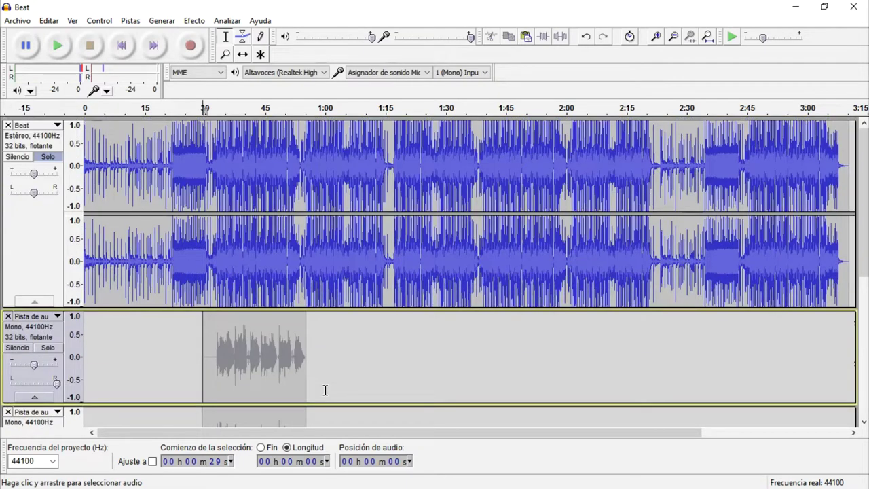
scroll(260, 380, "down", 1)
left_click(260, 345)
scroll(260, 344, "down", 2)
scroll(268, 212, "down", 3)
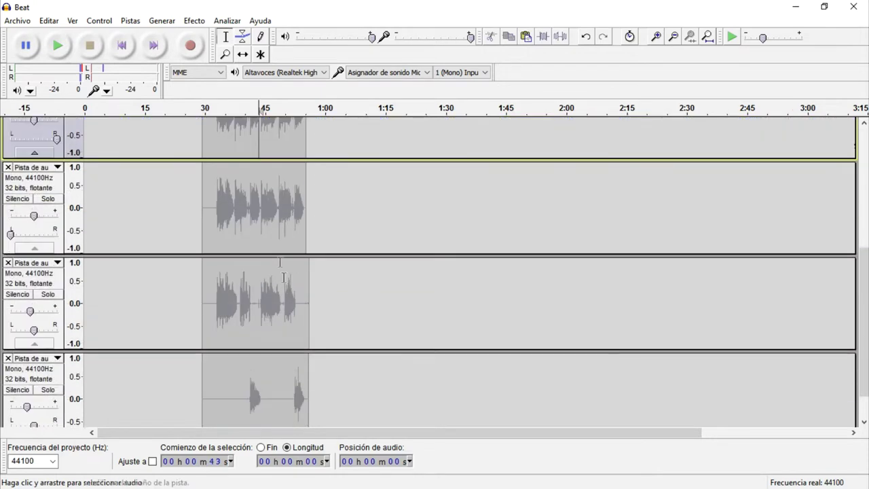
left_click(265, 224)
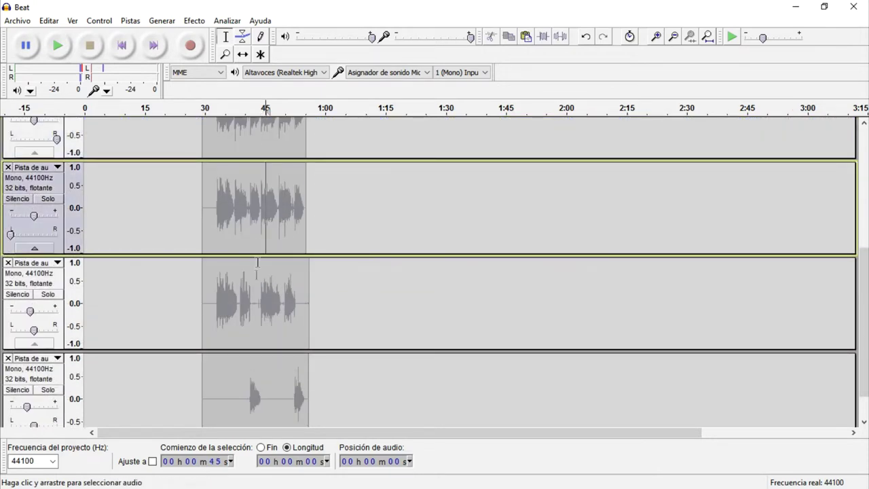
left_click(251, 304)
scroll(251, 303, "down", 3)
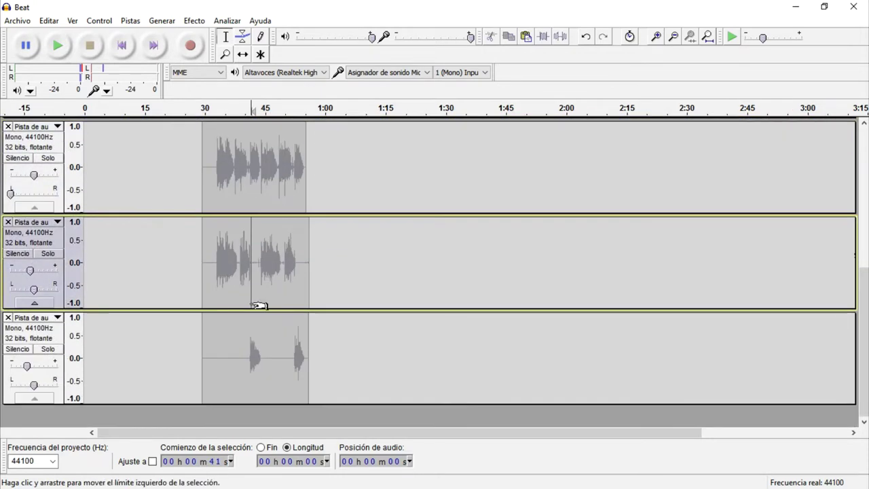
left_click(257, 353)
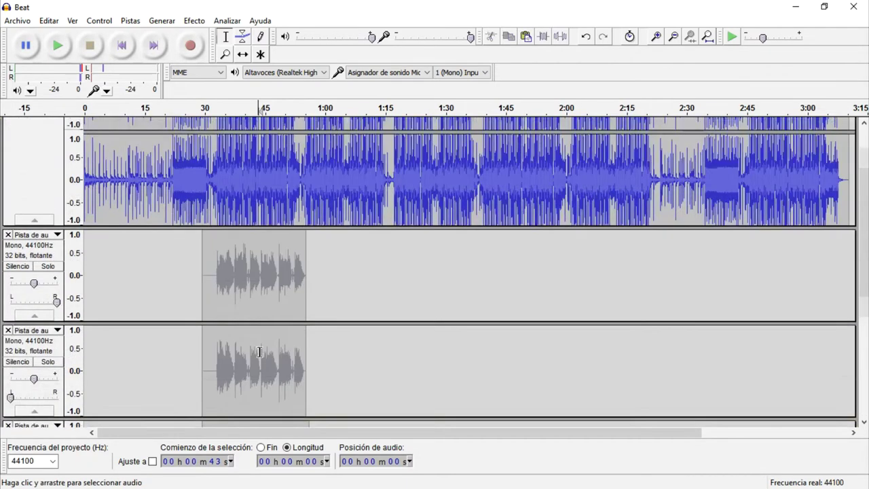
Solo the first vocal track, panned fully right, in place of the beat track
scroll(75, 272, "up", 2)
left_click(48, 307)
scroll(71, 204, "up", 2)
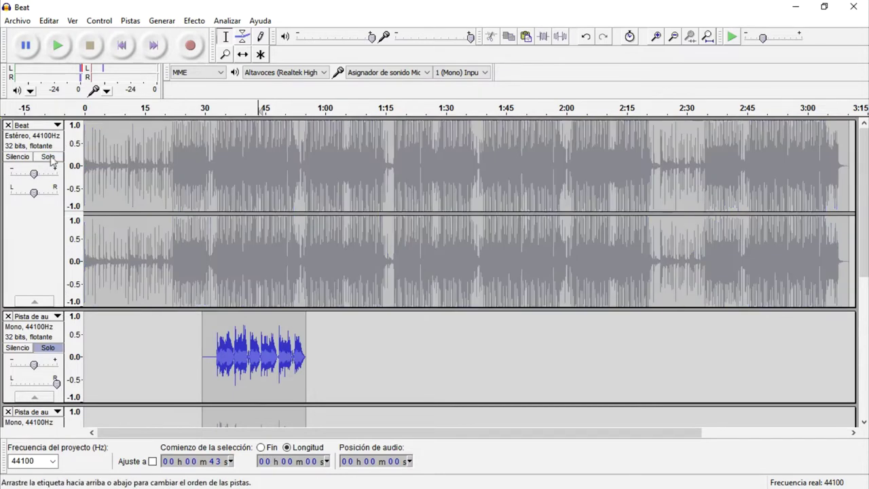
Lower the gain slightly on both hard-panned vocal tracks, the right one and the left one
double_click(34, 364)
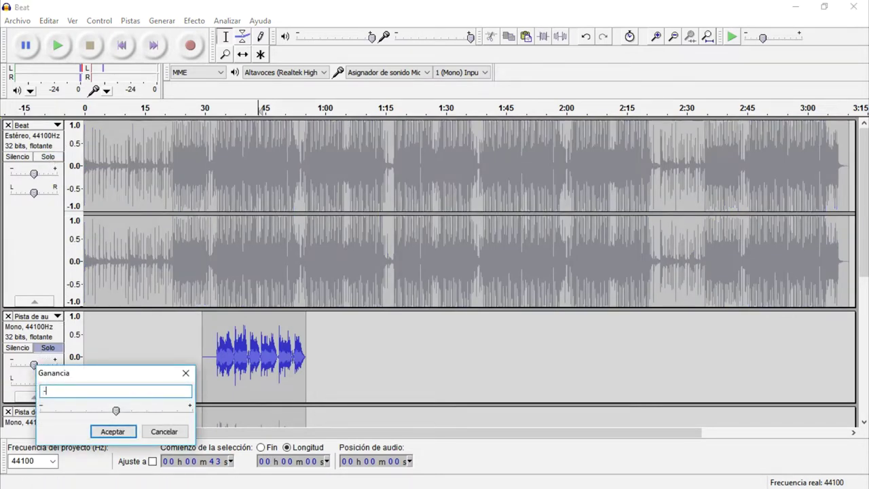
key("Return")
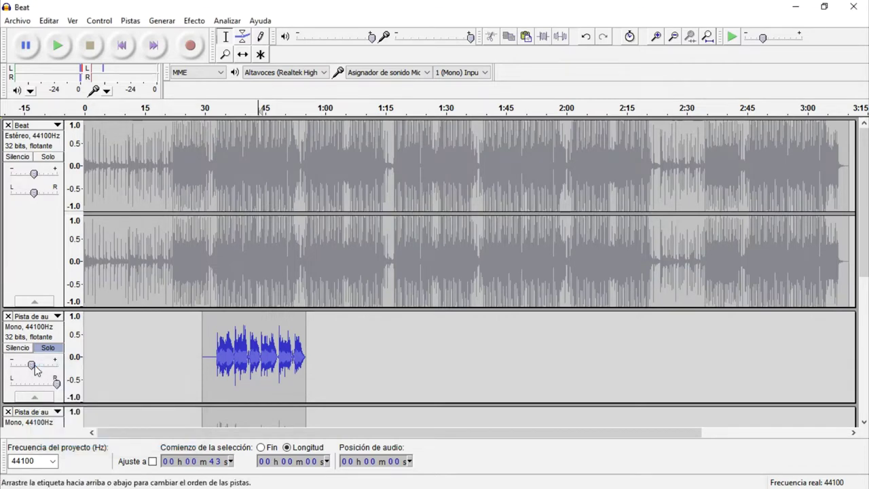
scroll(40, 378, "down", 2)
double_click(35, 380)
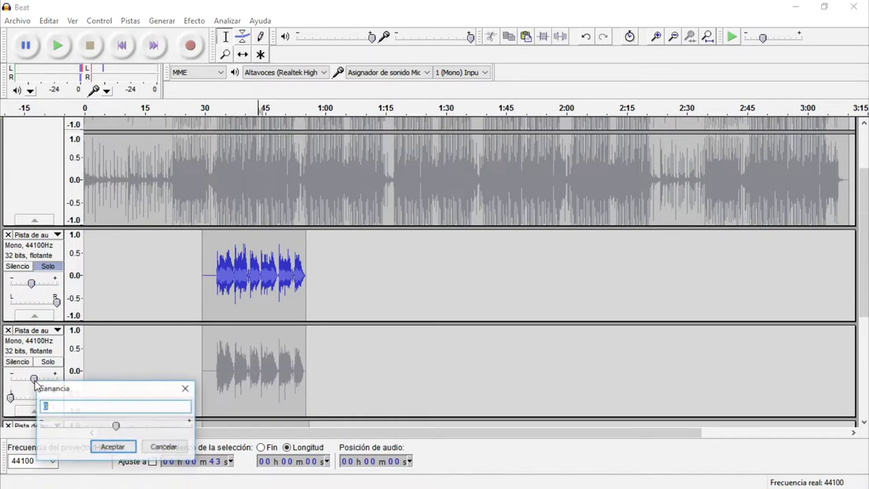
key("Return")
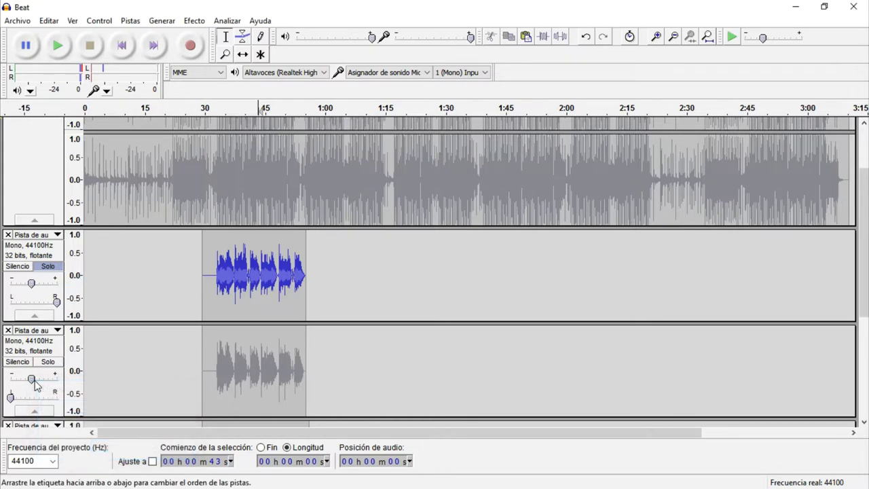
Listen to the soloed right-panned vocal from the 32-second mark for a few seconds
left_click(213, 282)
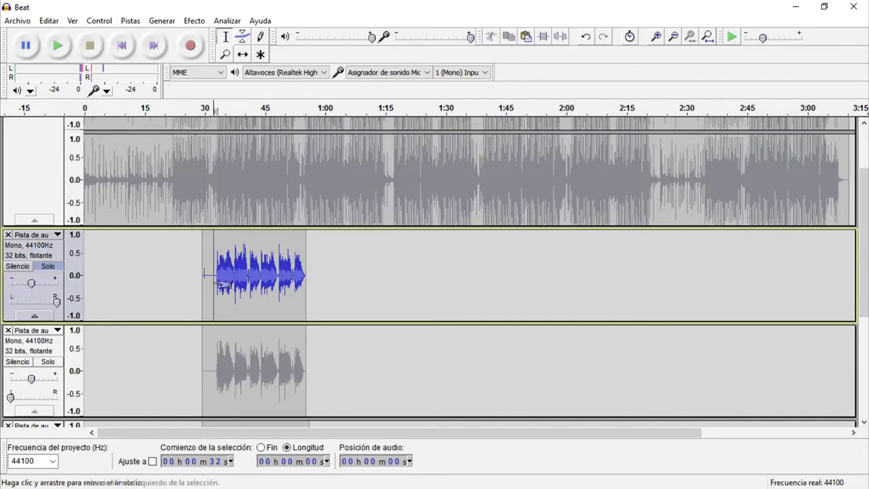
left_click(57, 46)
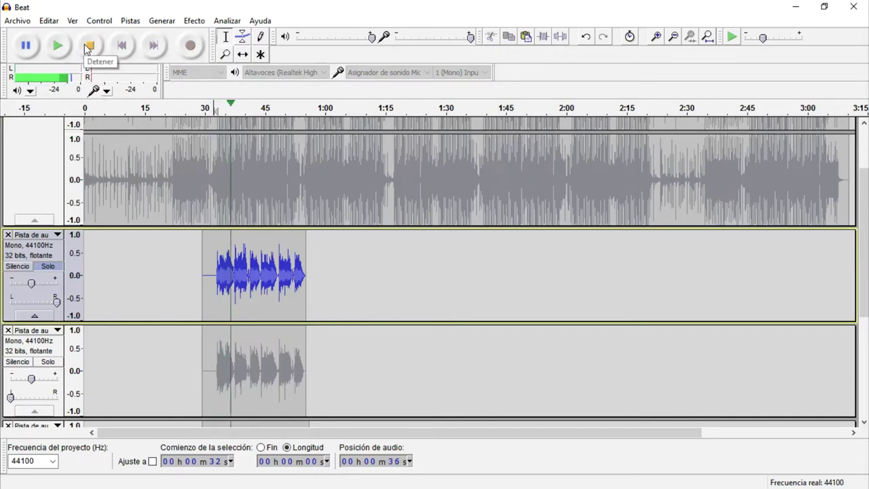
left_click(87, 46)
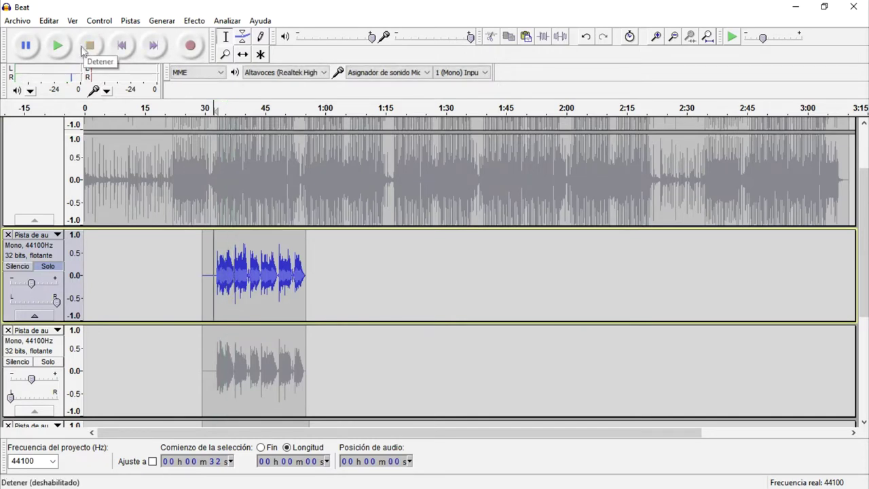
Switch the solo to the left-panned vocal track and listen to it from the 32-second mark
left_click(48, 266)
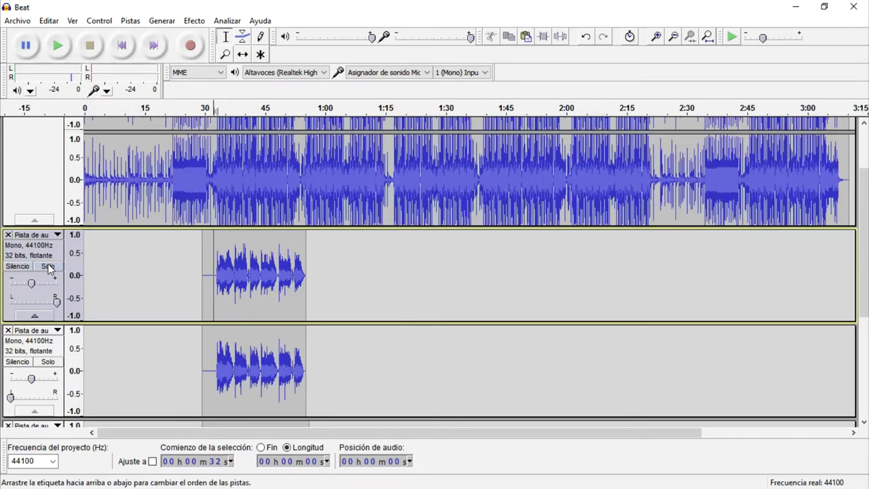
left_click(52, 364)
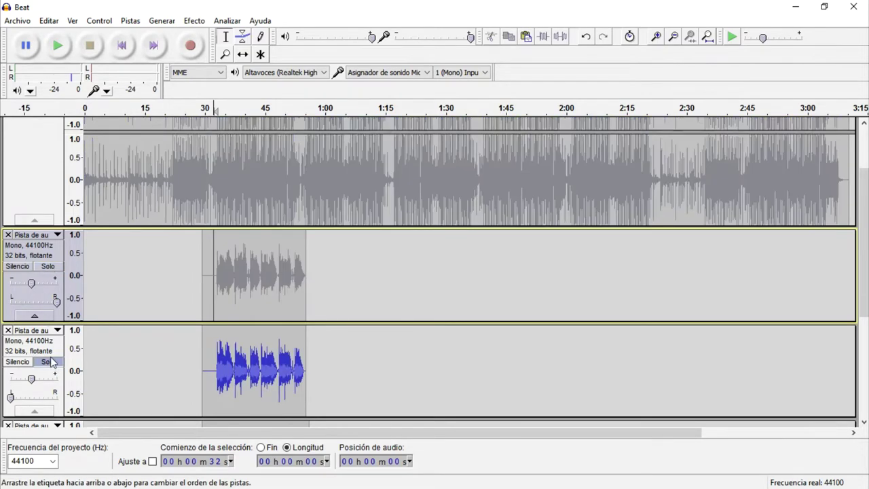
left_click(57, 45)
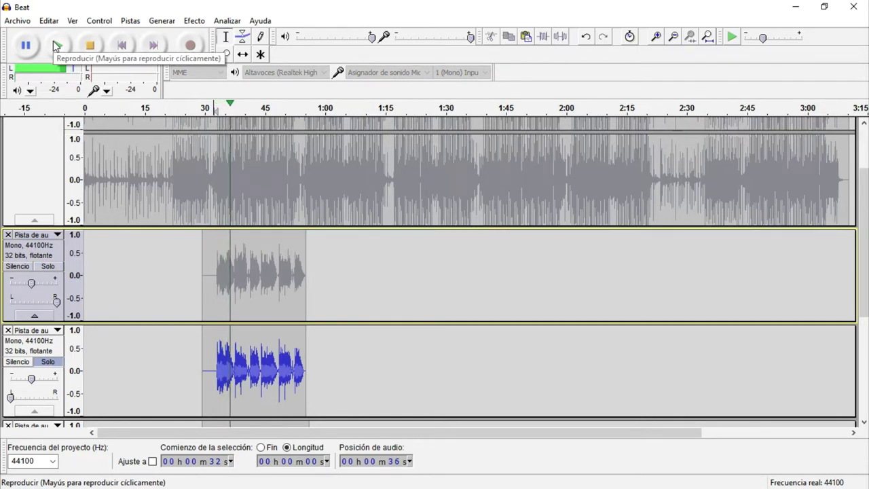
left_click(90, 47)
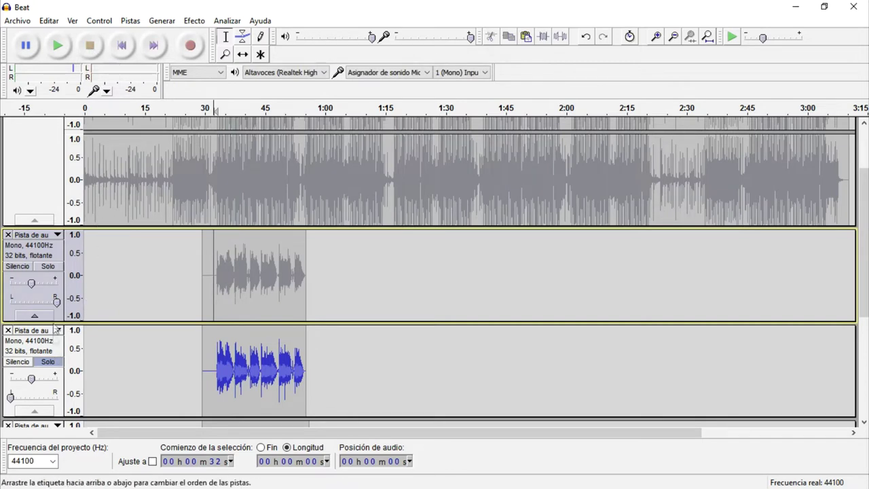
Solo the right-panned vocal as well and listen to both panned vocals together
left_click(48, 266)
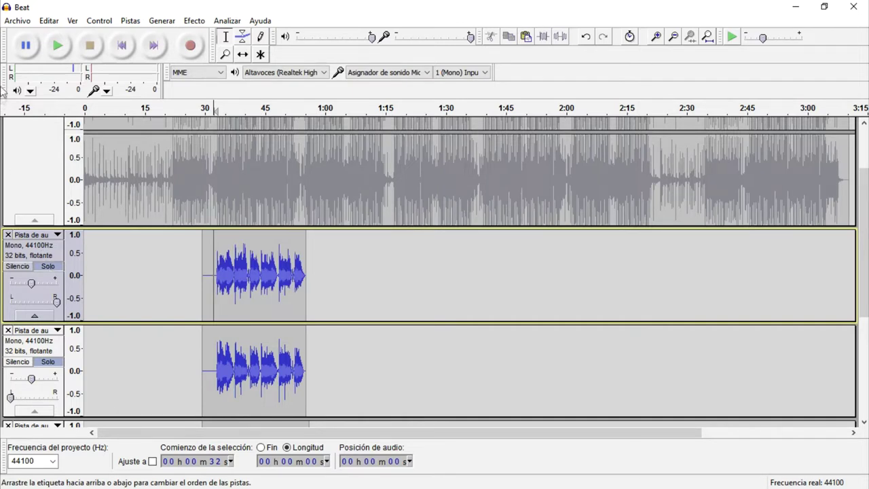
left_click(57, 46)
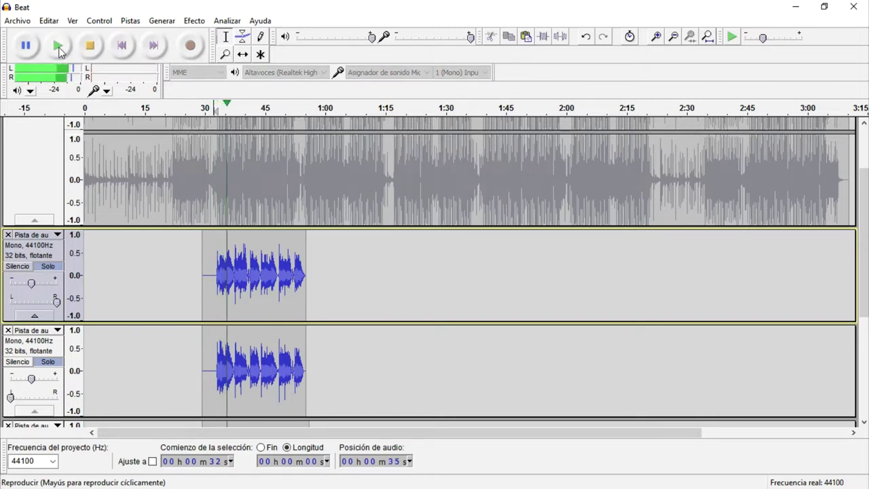
left_click(91, 46)
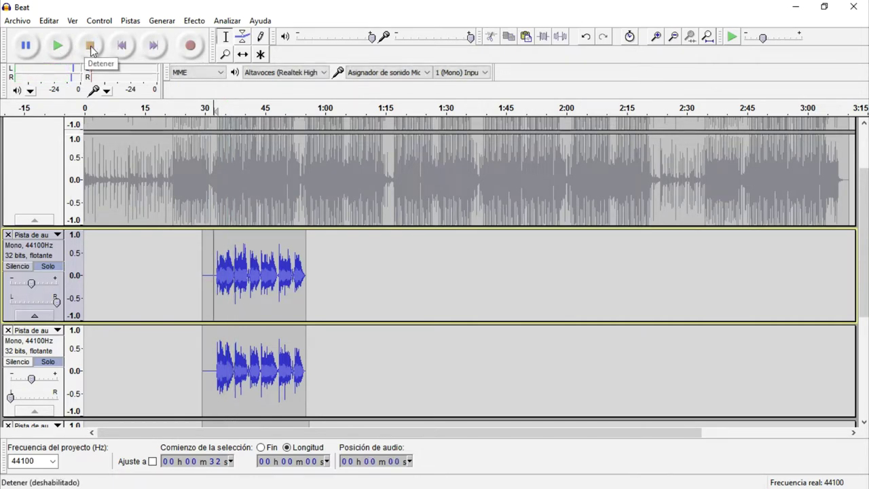
Take both panned vocal tracks off solo and solo the centred vocal track below them
scroll(91, 192, "down", 4)
scroll(74, 197, "up", 2)
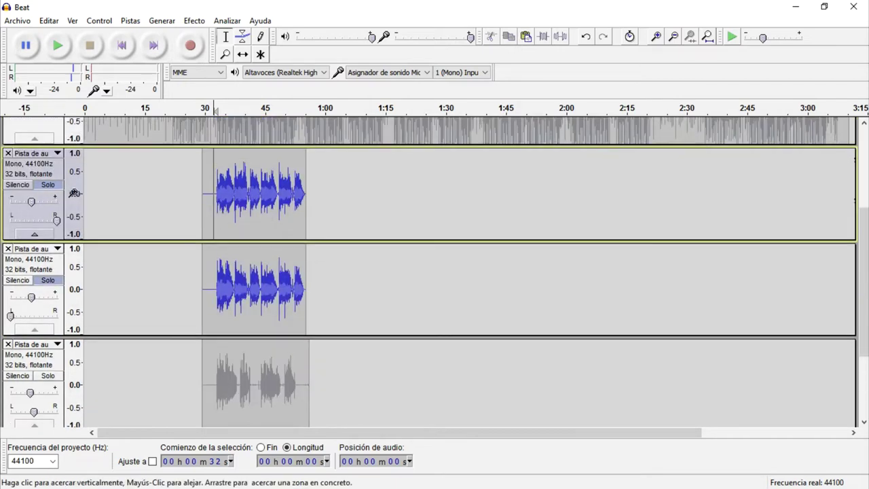
left_click(42, 281)
left_click(49, 185)
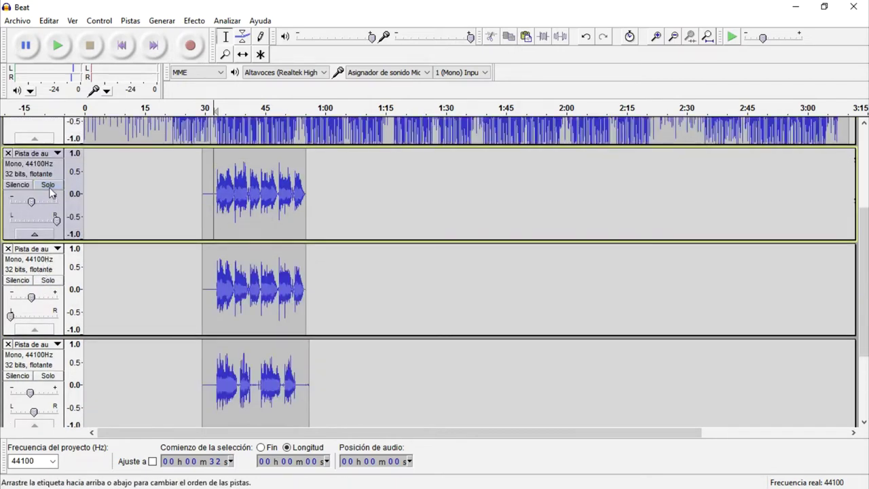
scroll(113, 210, "down", 2)
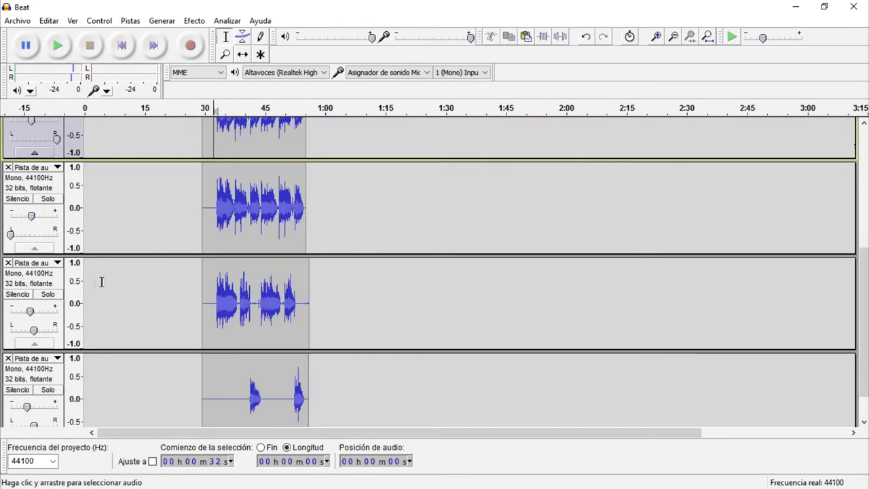
left_click(47, 294)
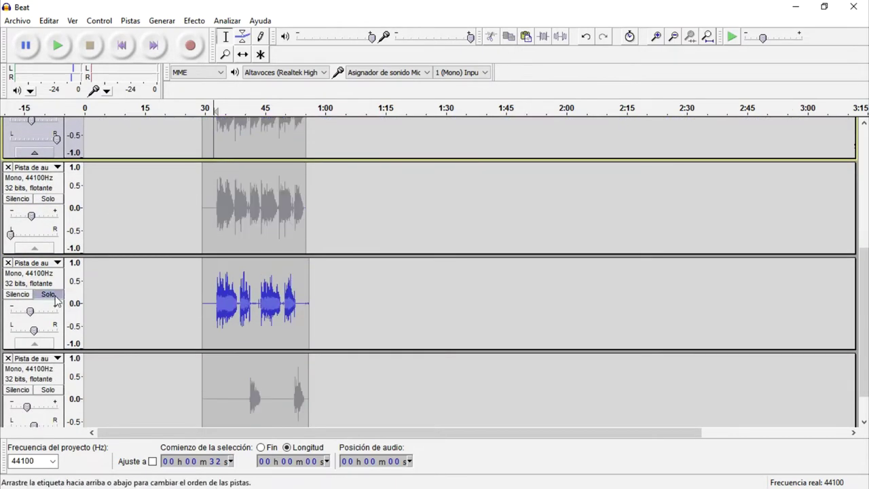
Fit the centred vocal's clip to the view and listen to it from about the 32-second mark
double_click(214, 298)
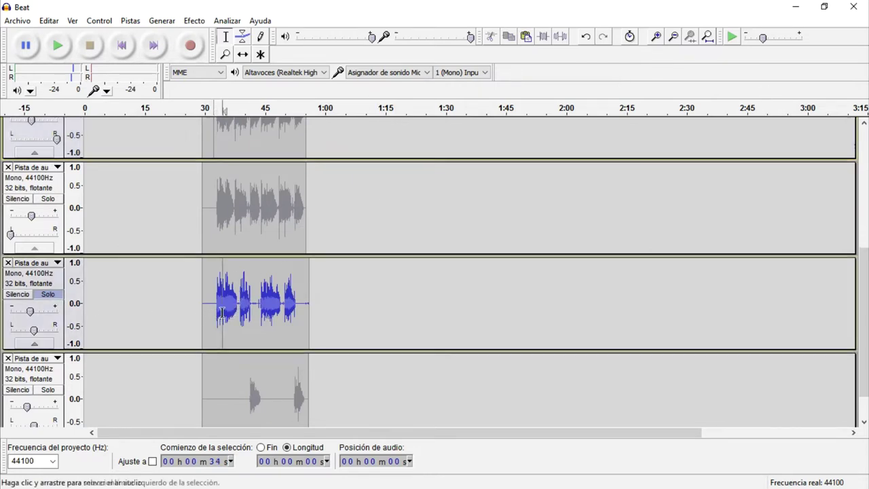
left_click(690, 36)
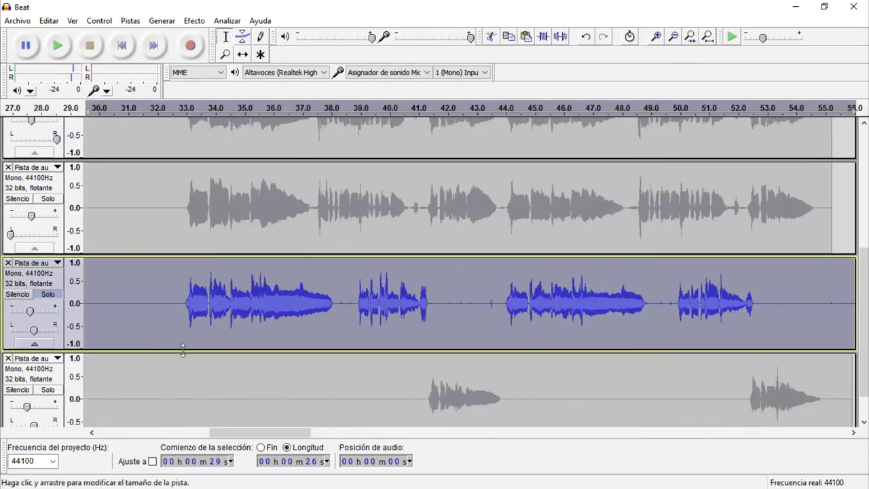
left_click(178, 312)
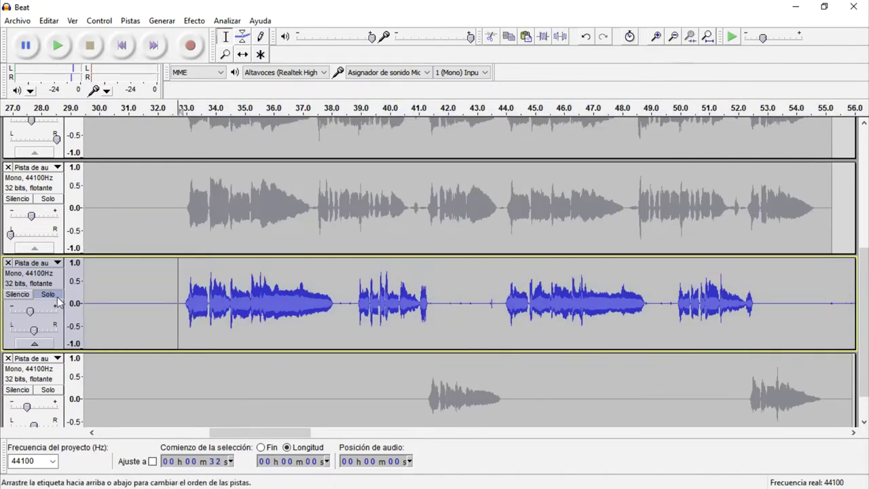
left_click(57, 46)
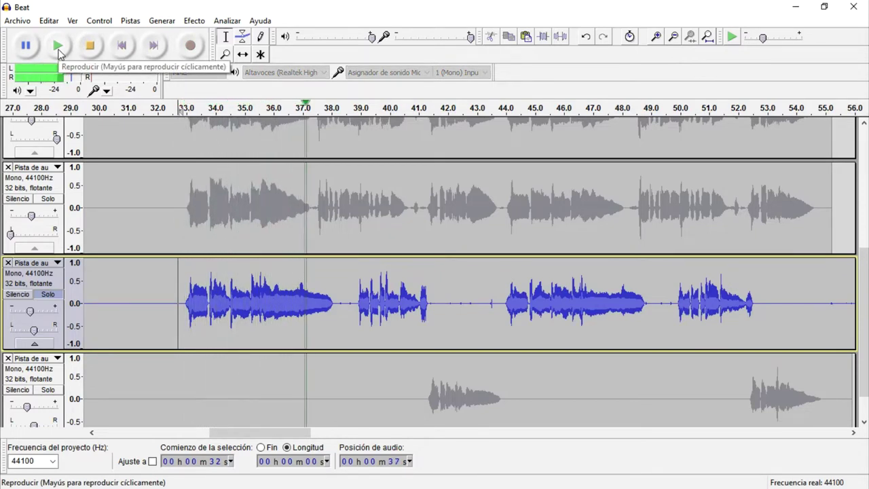
left_click(89, 45)
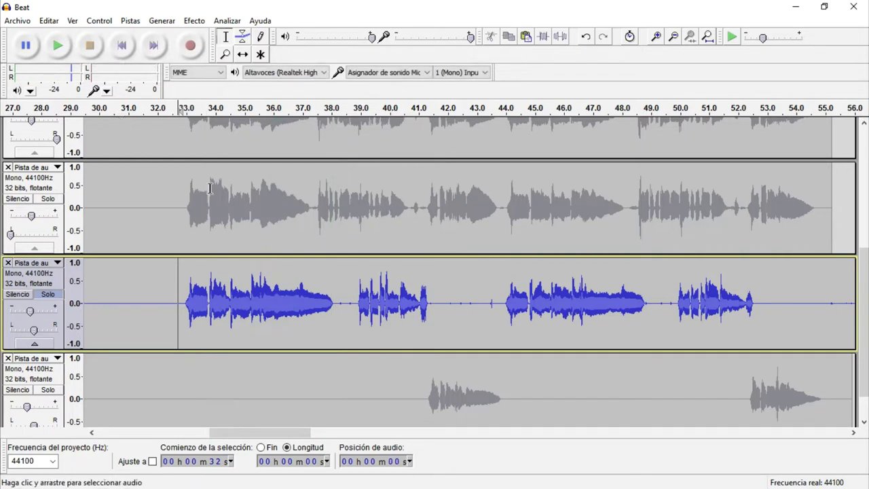
Apply the Desvanecer progresivamente effect to the centred vocal's first phrase ending, from about 35.6 to 38.1 seconds
left_click_drag(335, 310, 262, 305)
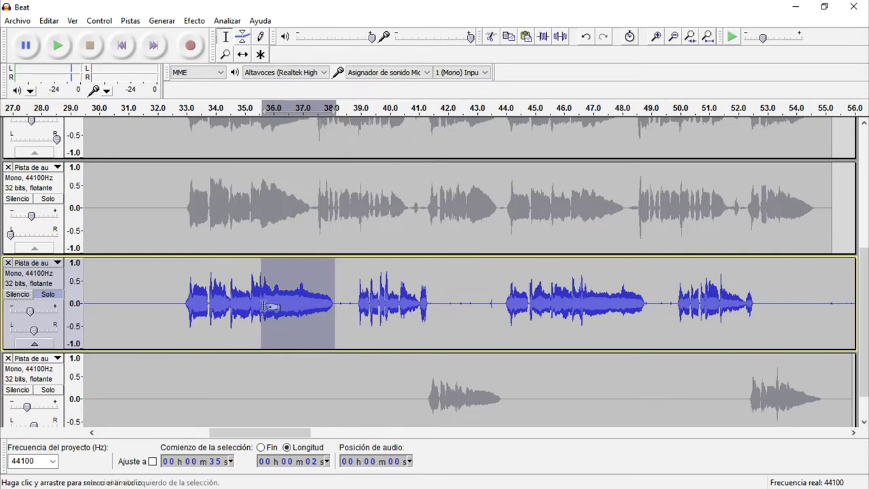
left_click(193, 21)
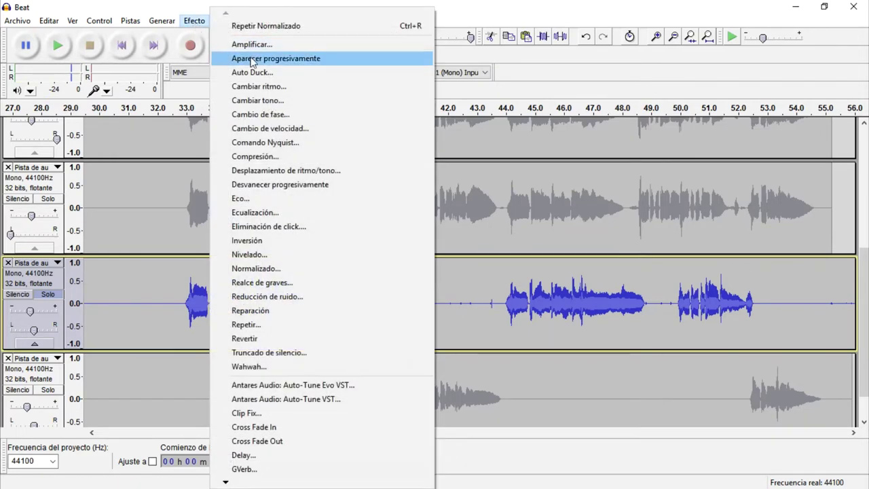
left_click(311, 184)
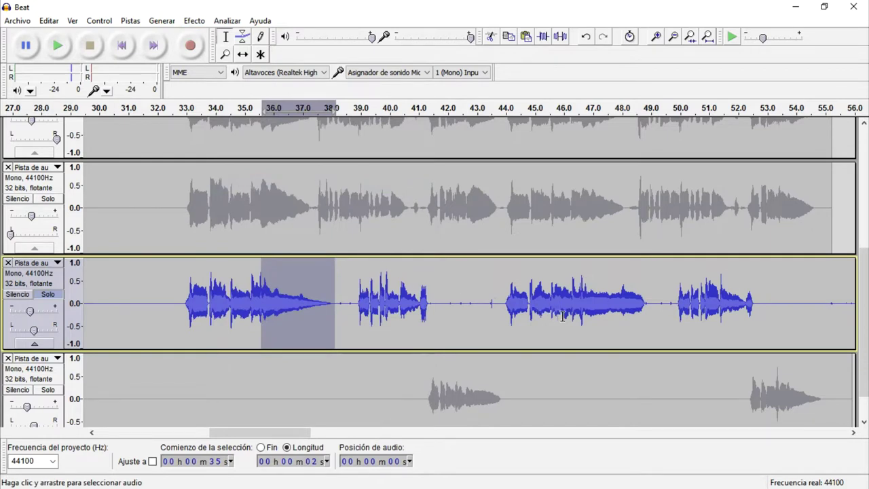
Apply the Desvanecer progresivamente effect to the centred vocal's third phrase ending, from about 46.6 to 48.7 seconds
left_click_drag(581, 313, 643, 328)
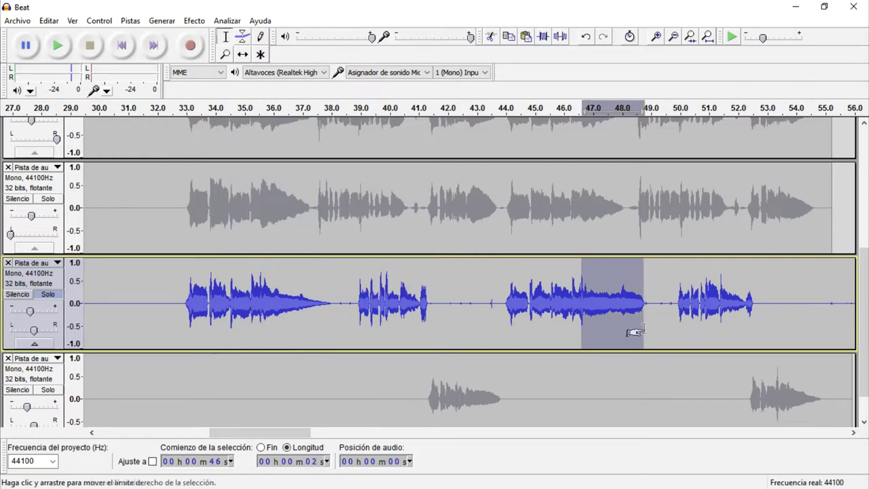
left_click(194, 21)
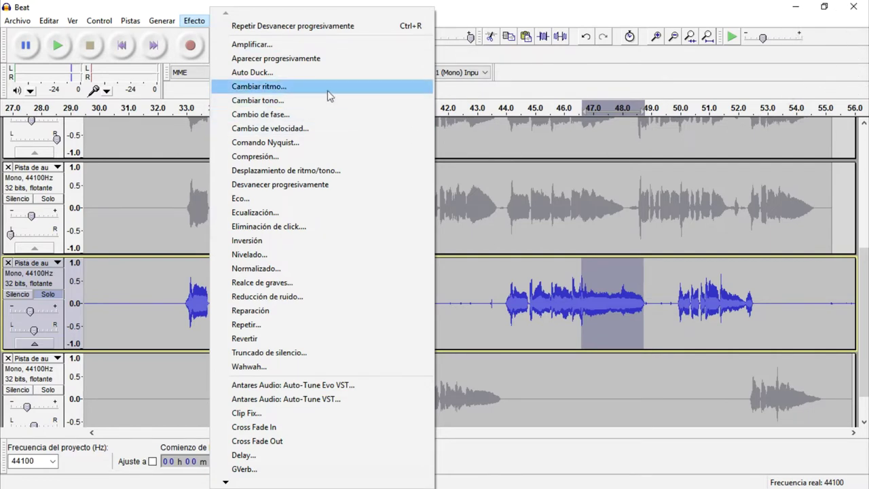
left_click(319, 184)
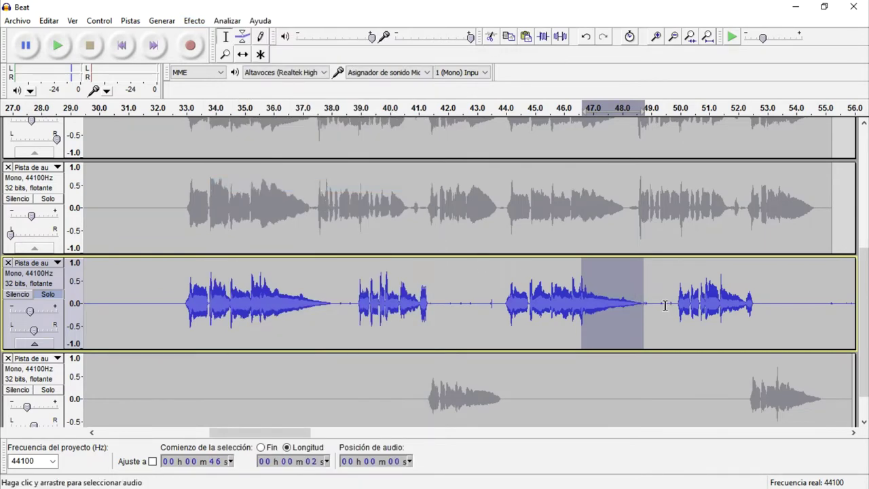
Solo the lowest vocal track instead of the centred vocal above it and listen from about 40.5 seconds
scroll(665, 306, "down", 1)
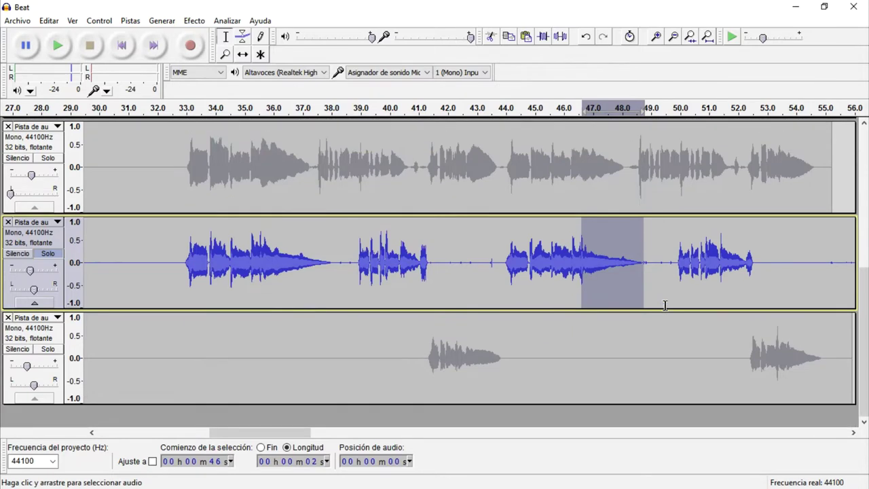
left_click(44, 350)
left_click(48, 254)
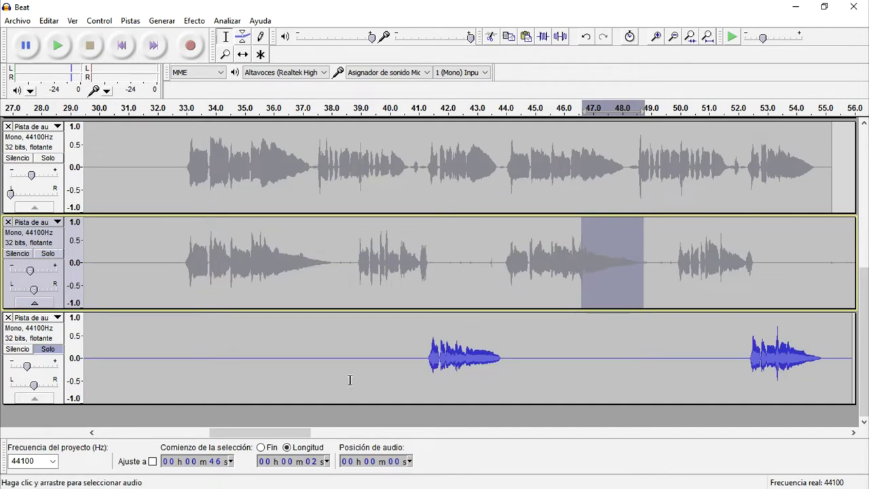
left_click(404, 364)
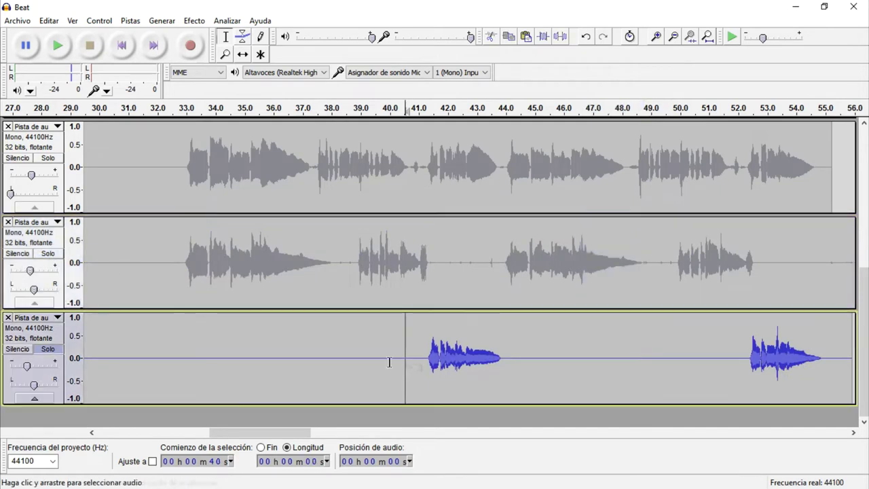
left_click(57, 53)
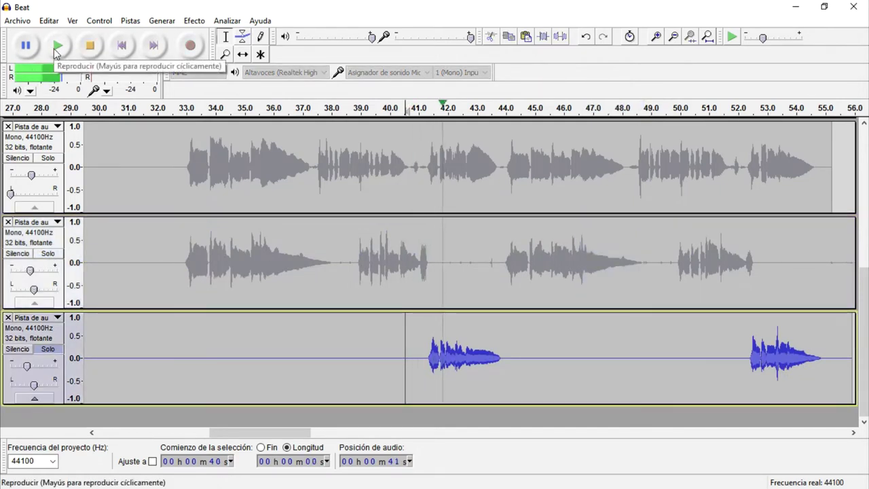
left_click(89, 45)
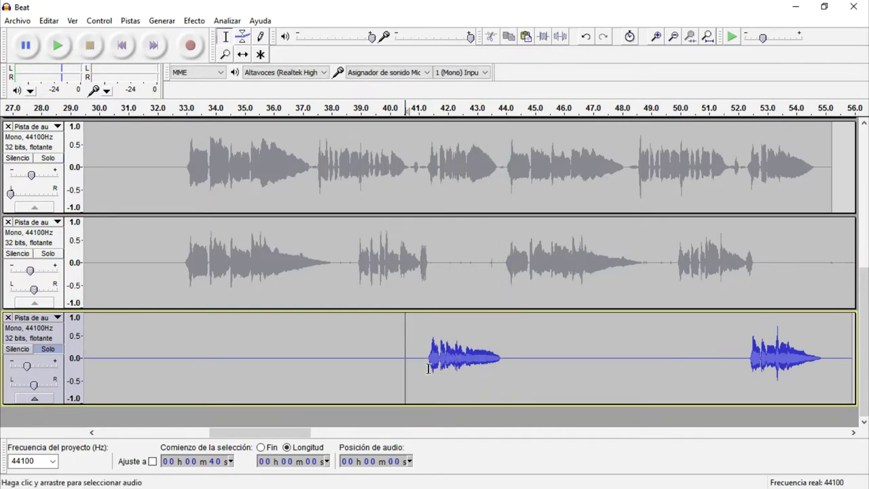
Apply Desvanecer progresivamente to both phrases of the lowest vocal track, at about 41.3 to 43.9 and 52.3 to 55.1 seconds
left_click_drag(427, 368, 504, 373)
left_click(194, 20)
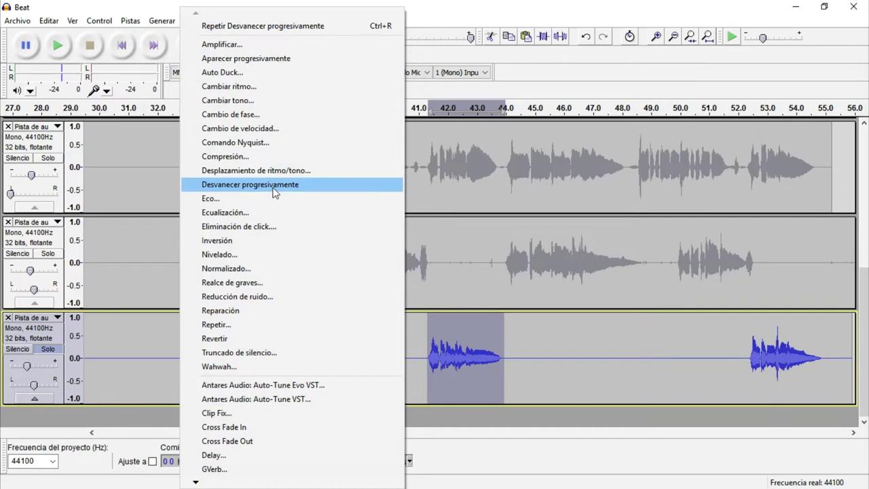
left_click(273, 192)
left_click_drag(748, 358, 827, 357)
left_click(194, 21)
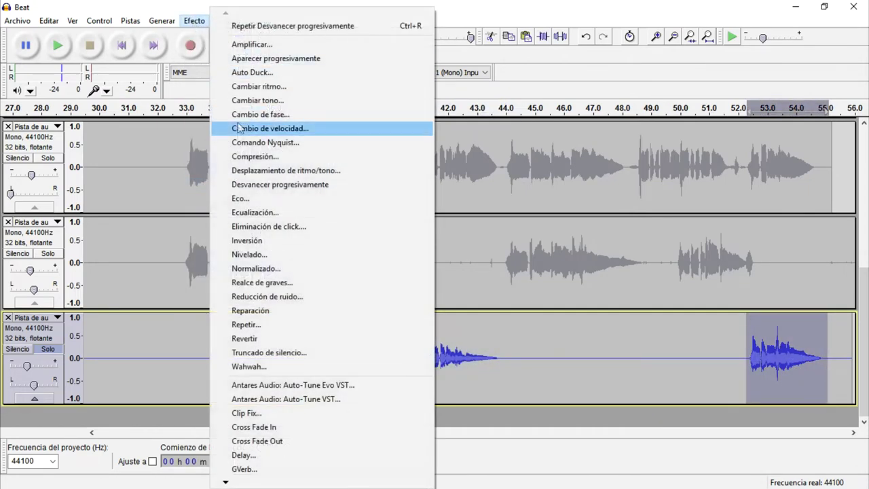
left_click(292, 185)
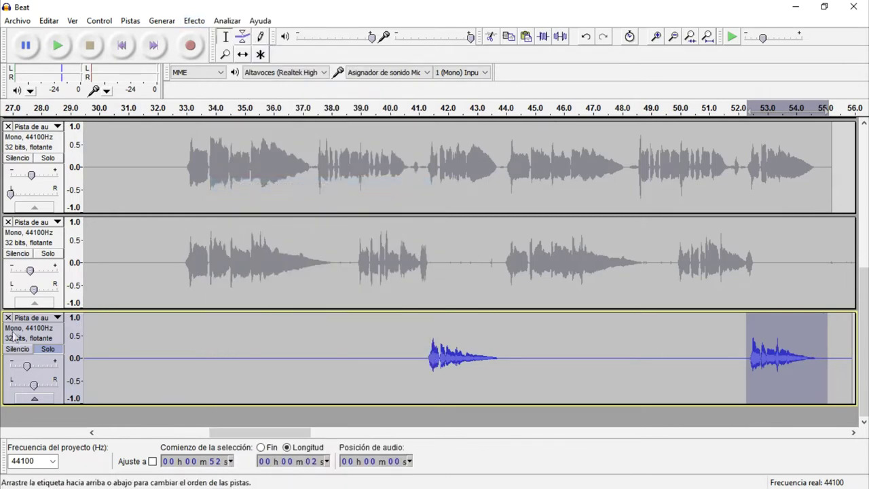
Solo the centred vocal together with the lowest vocal track and listen to both from about 38.9 seconds
left_click(47, 253)
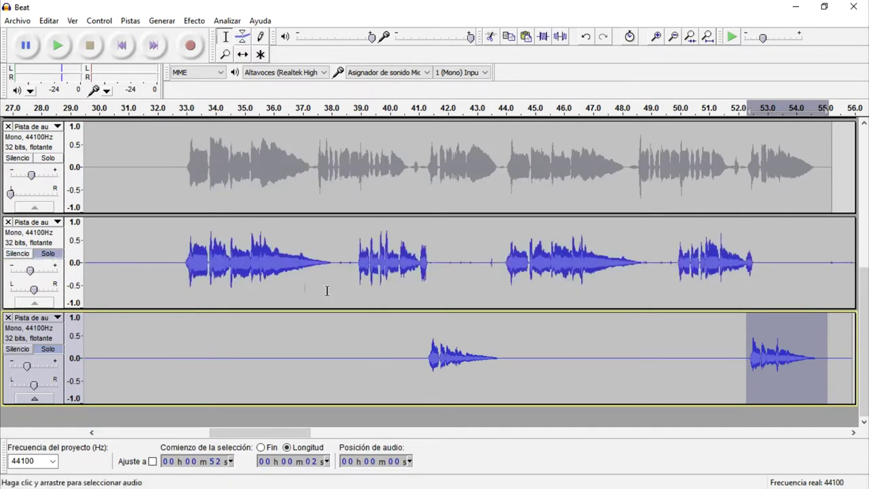
left_click(357, 280)
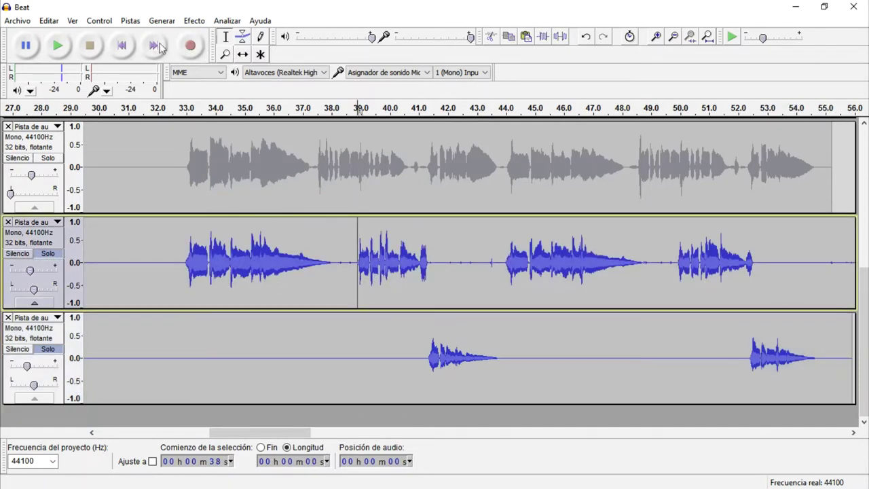
left_click(65, 43)
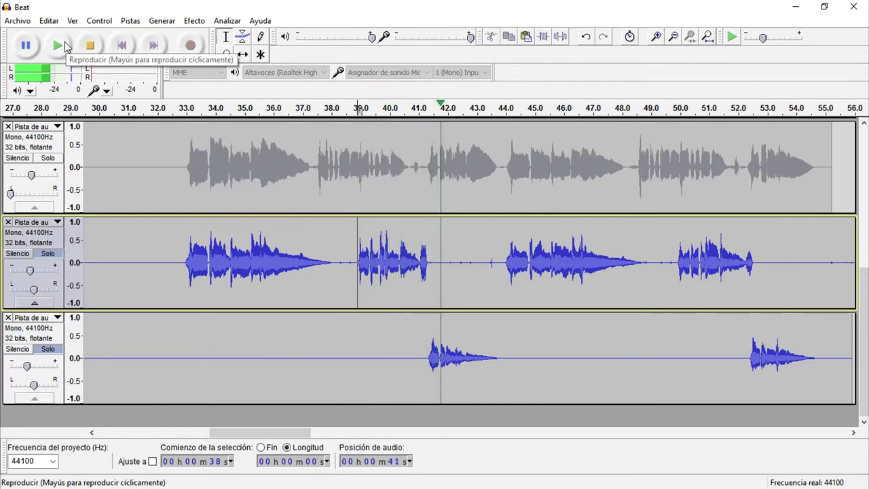
left_click(91, 46)
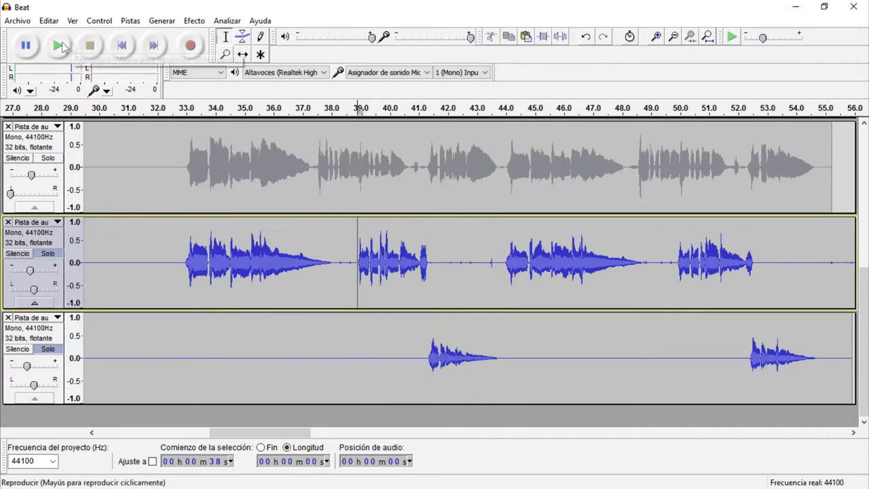
Take the centred vocal and the lowest vocal track off solo
left_click(178, 281)
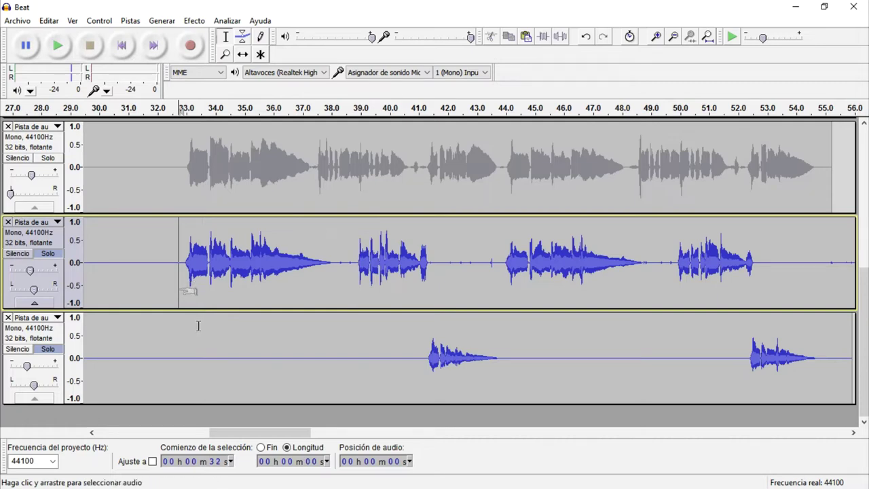
left_click(212, 356)
scroll(209, 281, "up", 5)
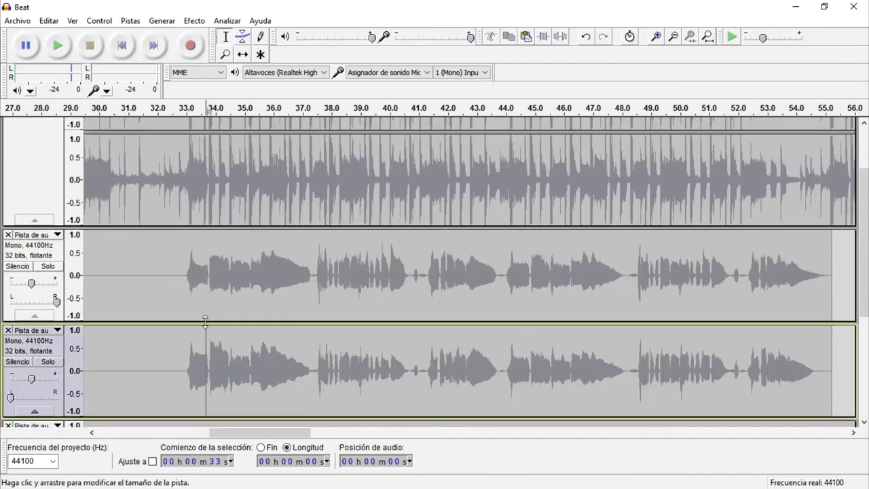
left_click(209, 302)
scroll(28, 282, "down", 5)
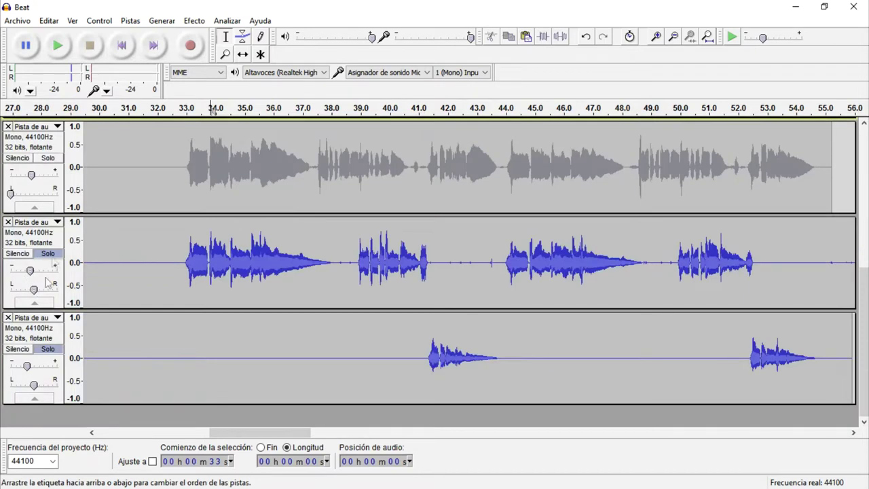
left_click(53, 253)
left_click(49, 348)
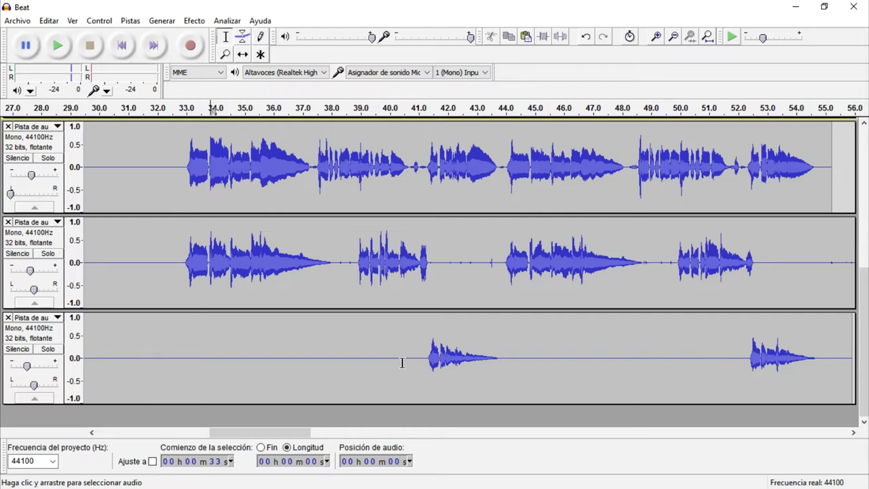
Select about 32.9 to 41.3 seconds across all vocal tracks and listen to that passage with the beat
scroll(402, 363, "up", 4)
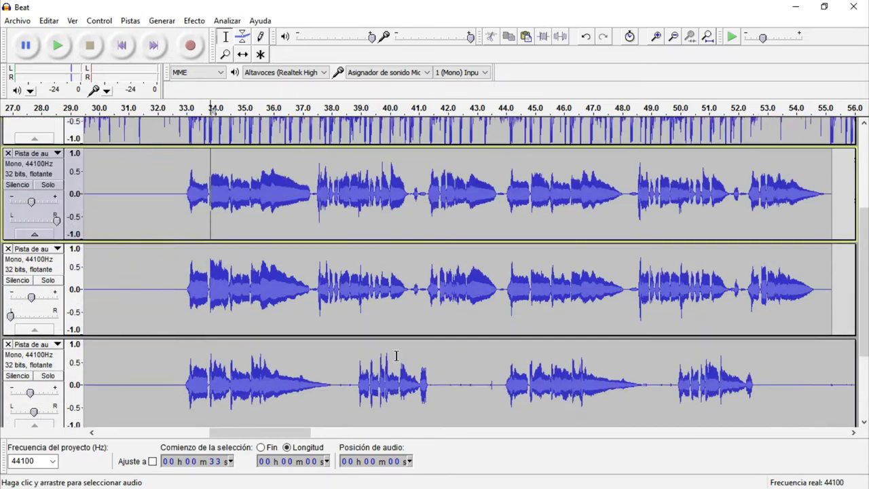
scroll(164, 319, "down", 2)
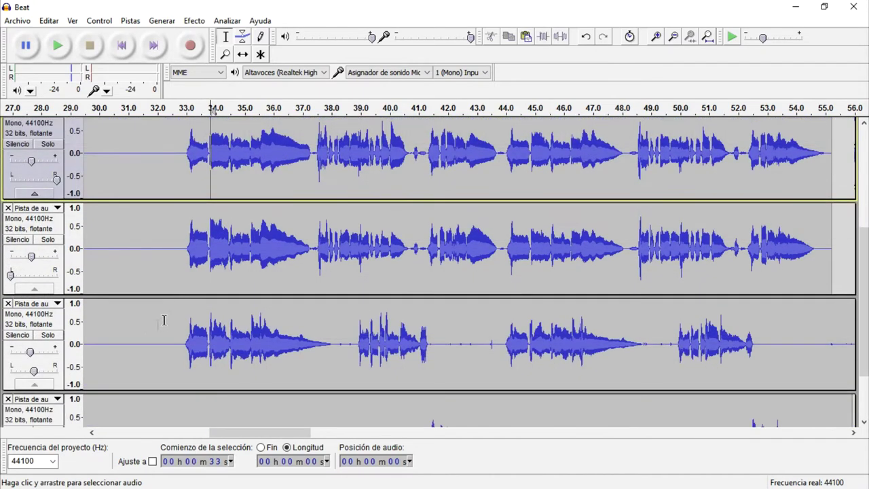
left_click(173, 276)
scroll(180, 264, "up", 1)
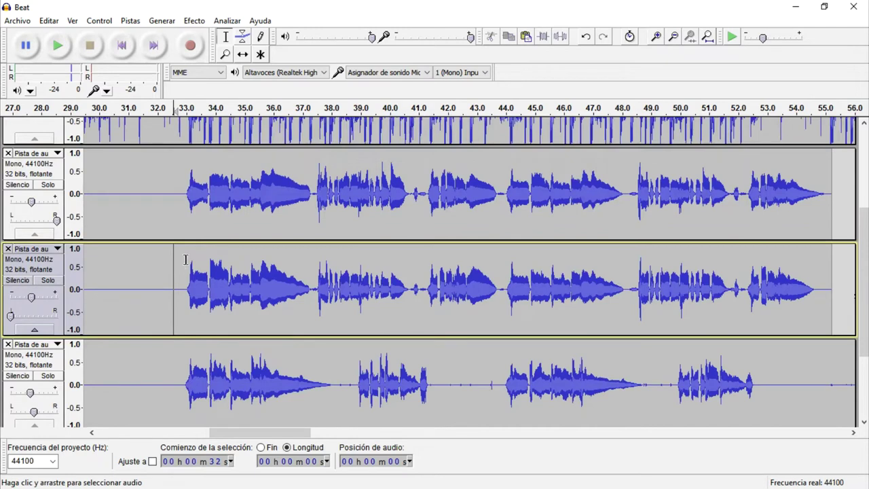
left_click_drag(184, 205, 428, 378)
scroll(330, 323, "down", 1)
scroll(332, 369, "down", 2)
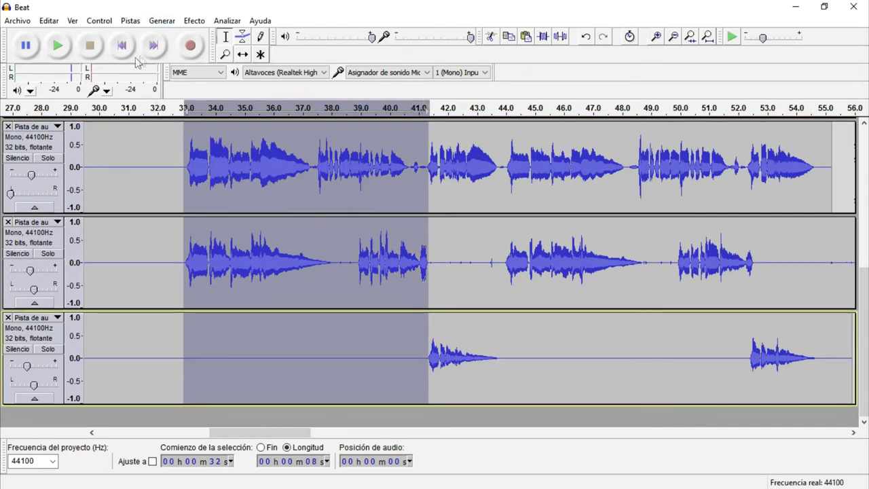
left_click(64, 46)
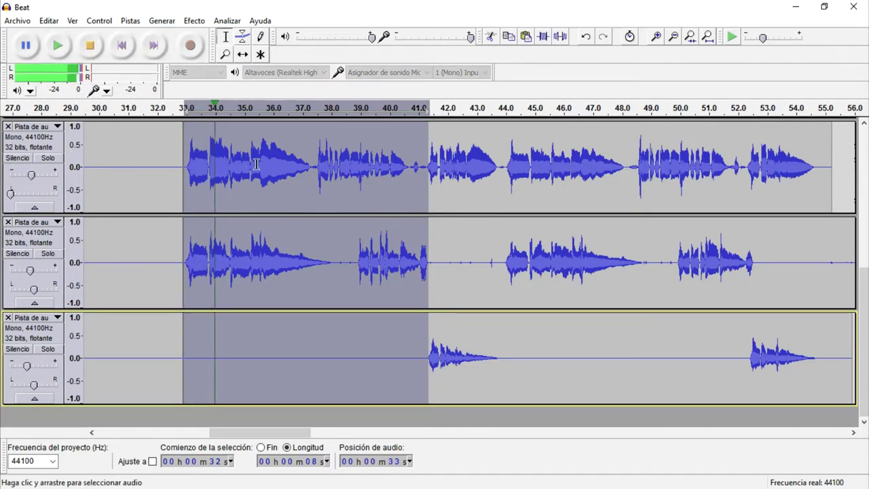
scroll(256, 163, "down", 5)
scroll(256, 163, "up", 2)
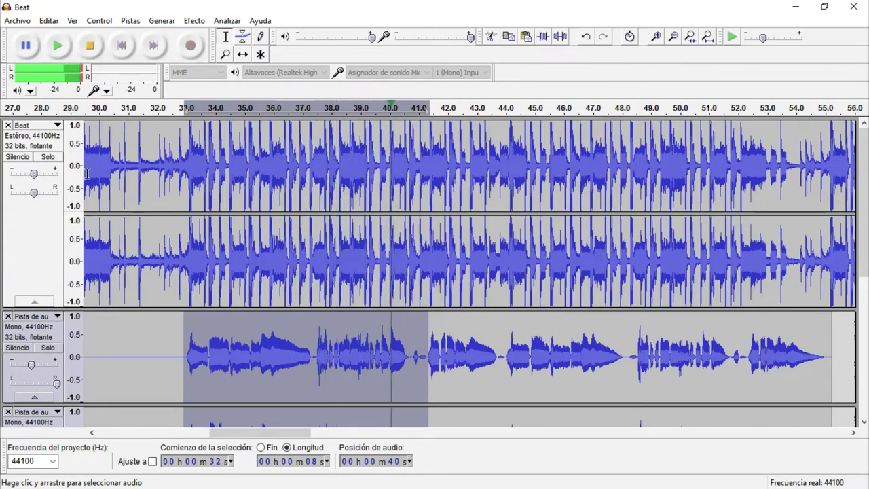
Mute the Beat track and listen to the selected passage with the vocals only
left_click(19, 157)
left_click(51, 48)
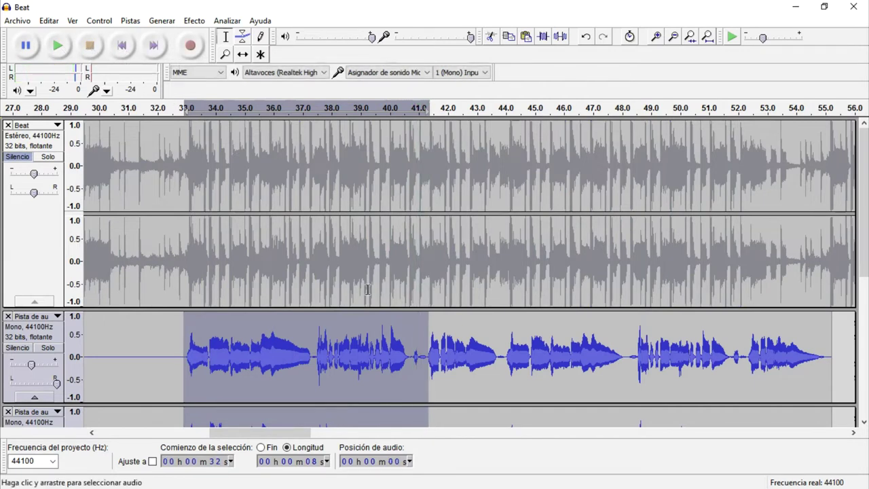
left_click(384, 342)
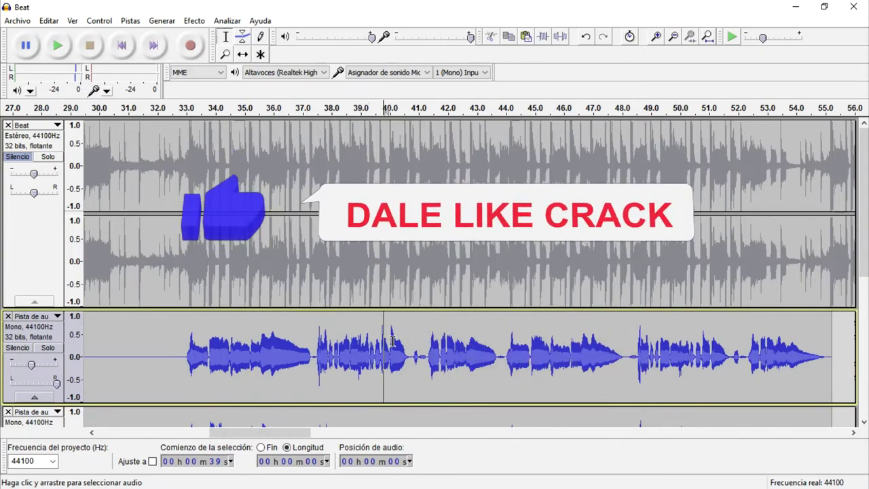
Highlight the two panned vocals, the centred vocal and the lowest vocal track in turn over their recorded length, ending with the selection cleared
scroll(391, 342, "down", 5)
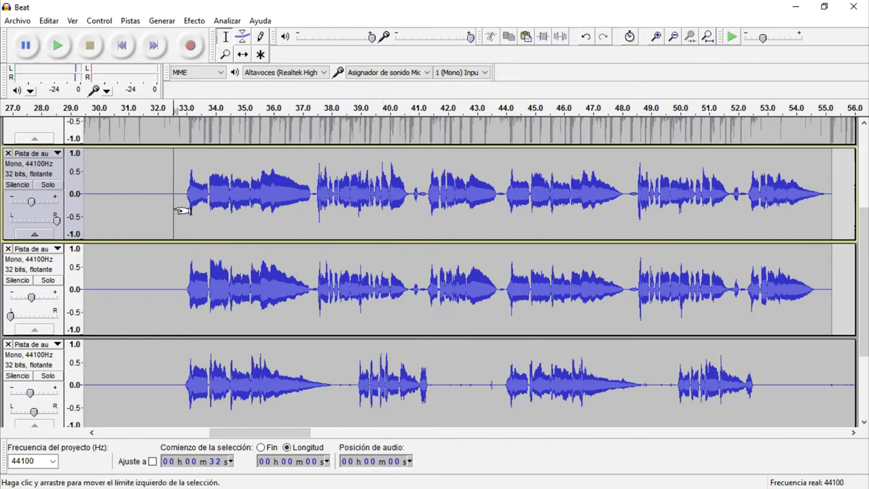
left_click_drag(182, 208, 812, 277)
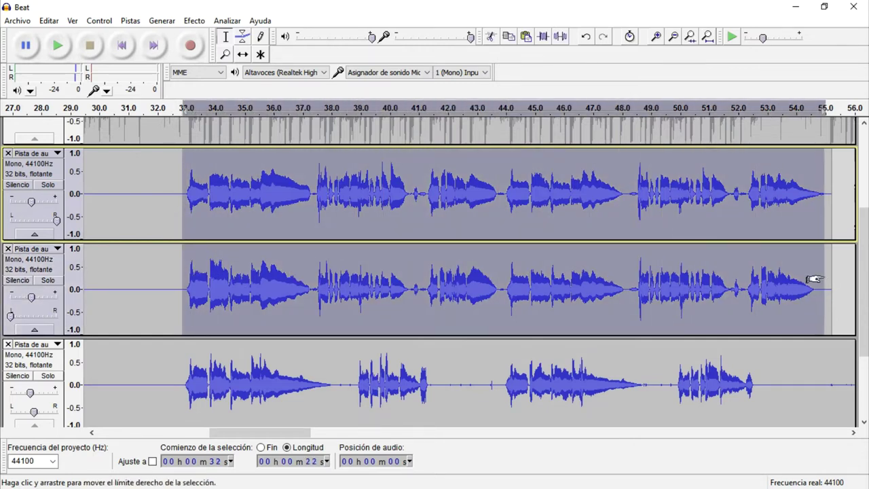
scroll(300, 373, "down", 2)
left_click(189, 324)
left_click_drag(188, 324, 804, 292)
scroll(804, 292, "down", 1)
left_click(172, 350)
left_click_drag(171, 350, 847, 353)
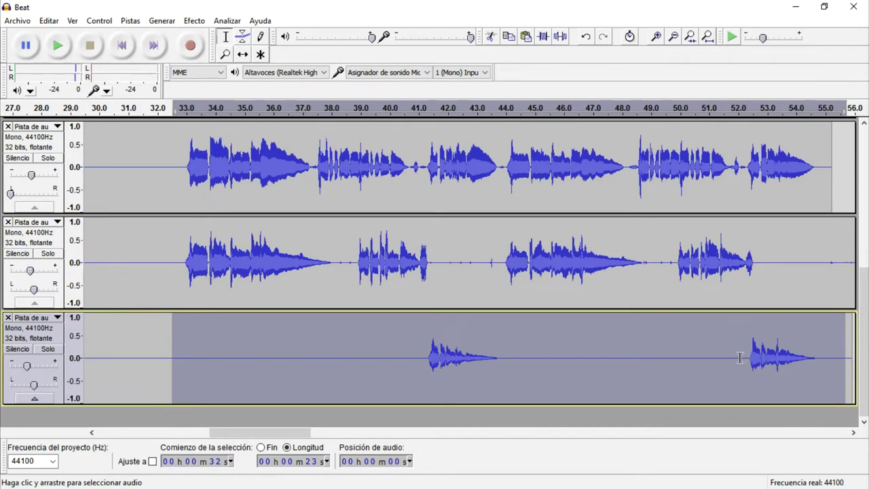
left_click(423, 363)
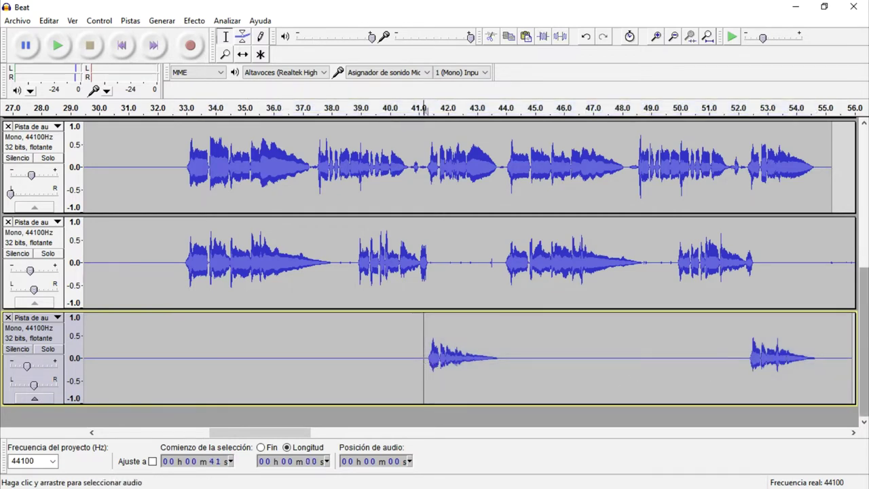
Silence the gaps at about 37.3–37.5, 41.0–41.3 and 43.7–44.0 seconds in both panned vocal tracks
scroll(866, 386, "up", 5)
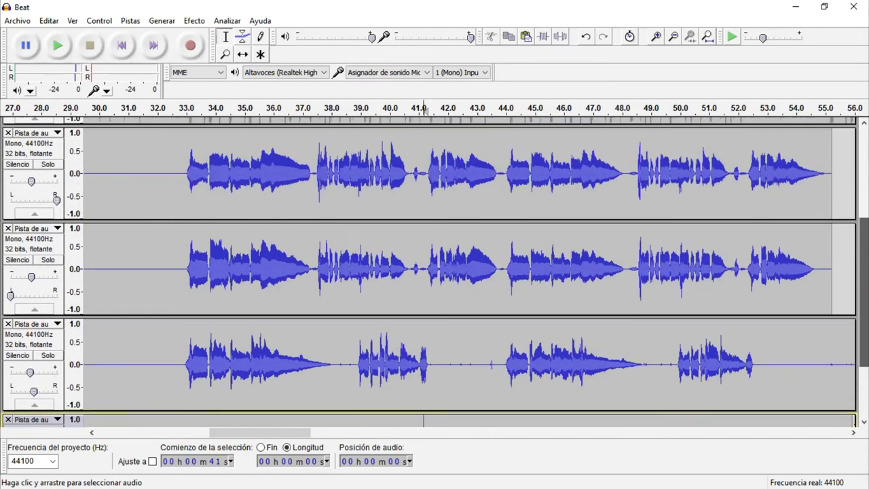
scroll(863, 245, "up", 1)
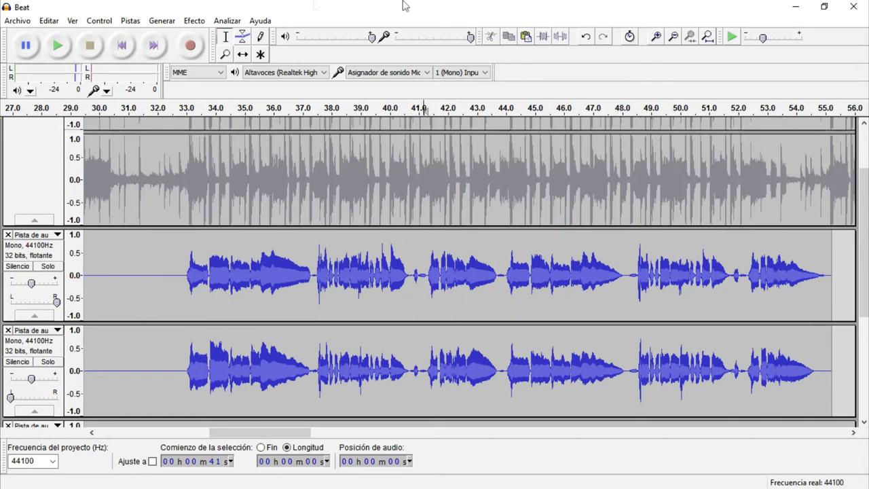
left_click(656, 37)
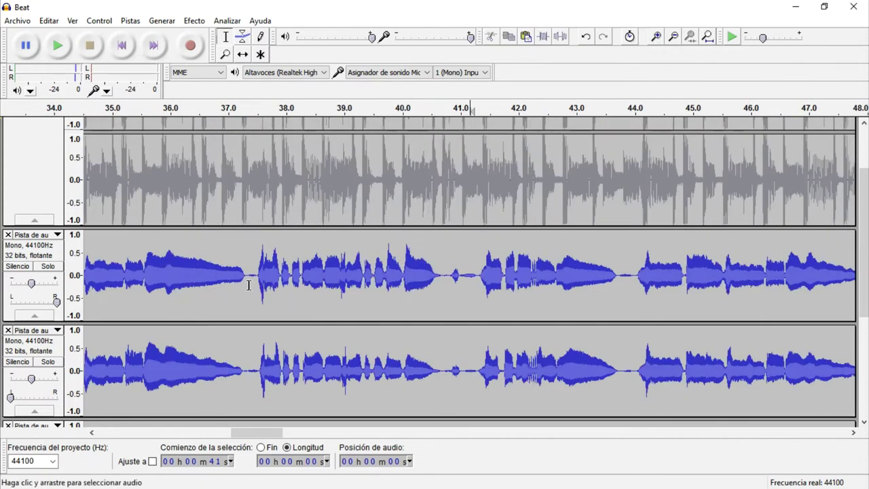
left_click_drag(248, 285, 259, 390)
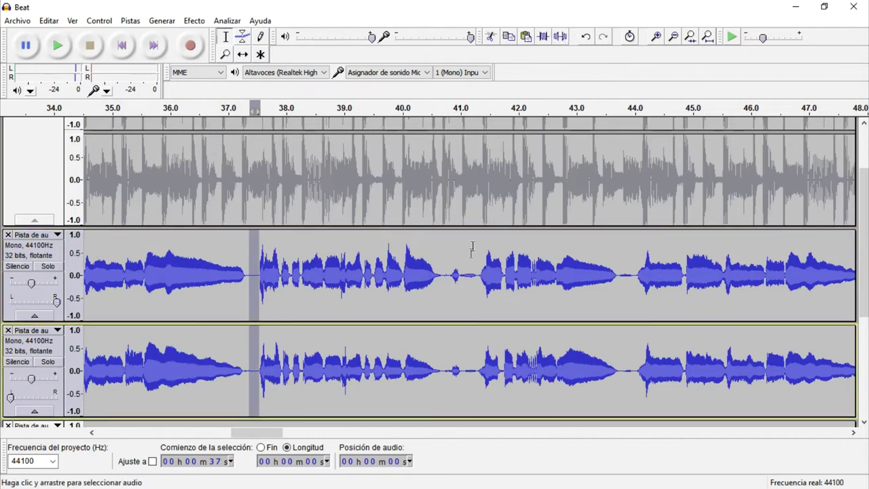
left_click_drag(461, 285, 477, 340)
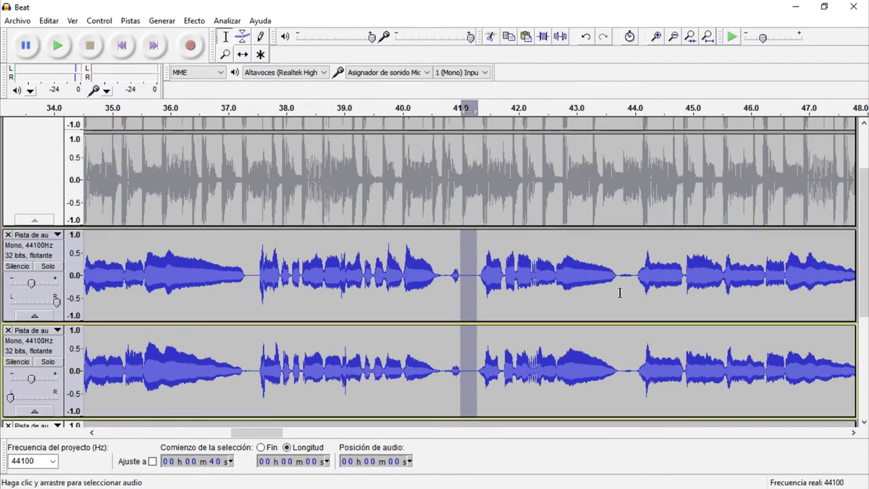
left_click_drag(619, 292, 635, 345)
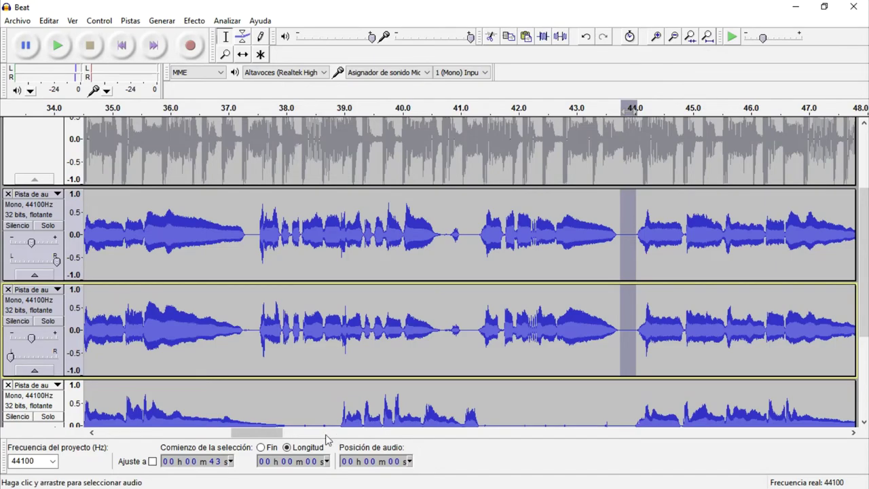
Silence the gaps at about 48.2–48.6 and 52.1–52.3 seconds in both panned vocal tracks
left_click_drag(278, 436, 316, 448)
left_click_drag(364, 248, 385, 354)
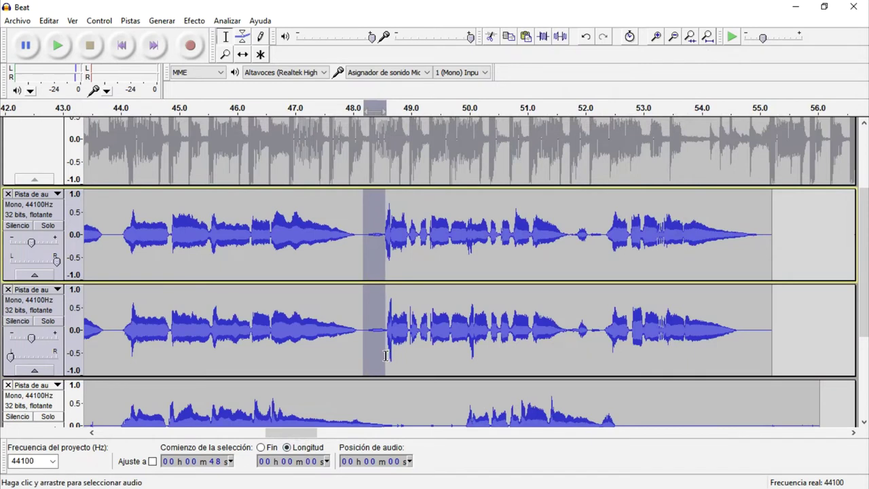
left_click(560, 37)
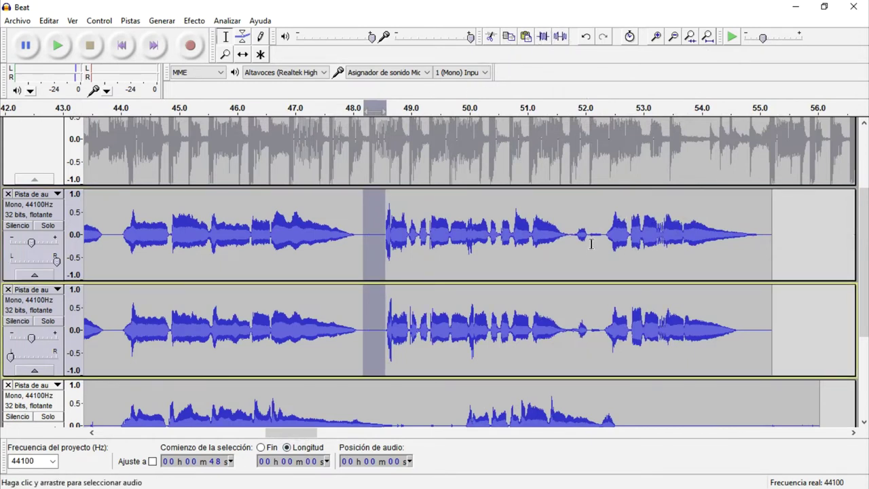
left_click_drag(589, 248, 603, 327)
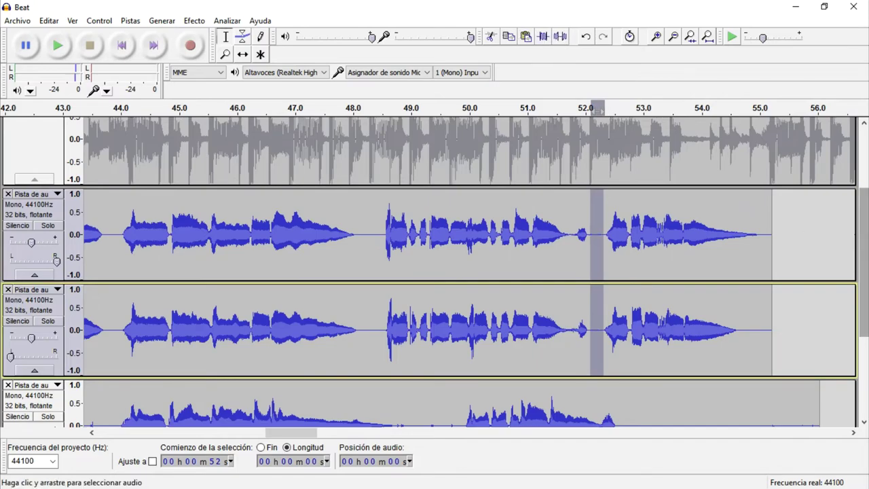
Fit the whole project in view and place the cursor at about 31 seconds, just before the first vocal phrase
scroll(434, 271, "down", 4)
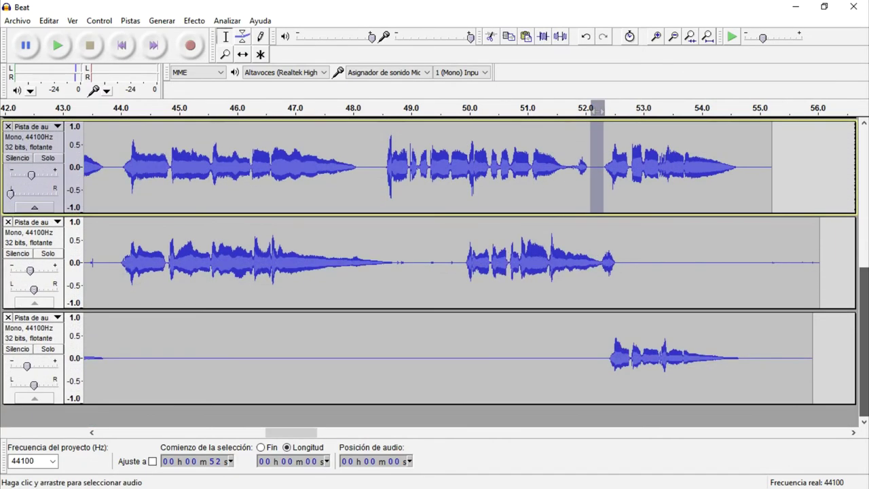
scroll(866, 287, "up", 4)
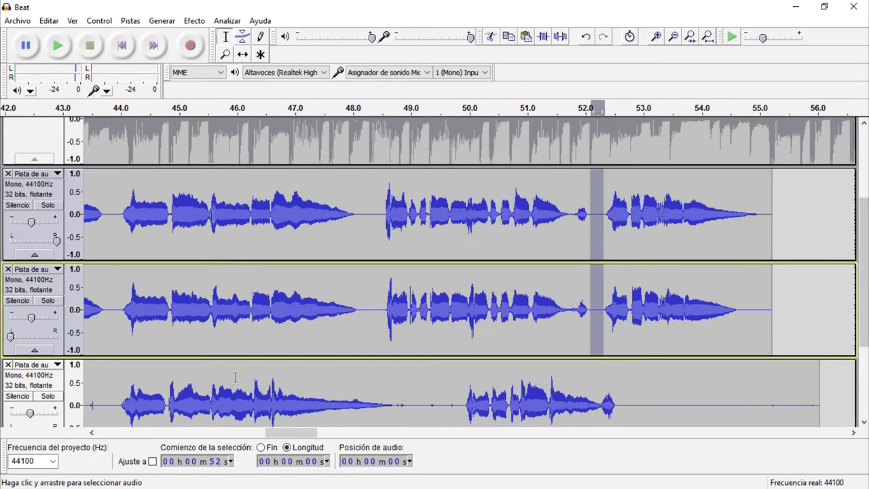
left_click(122, 45)
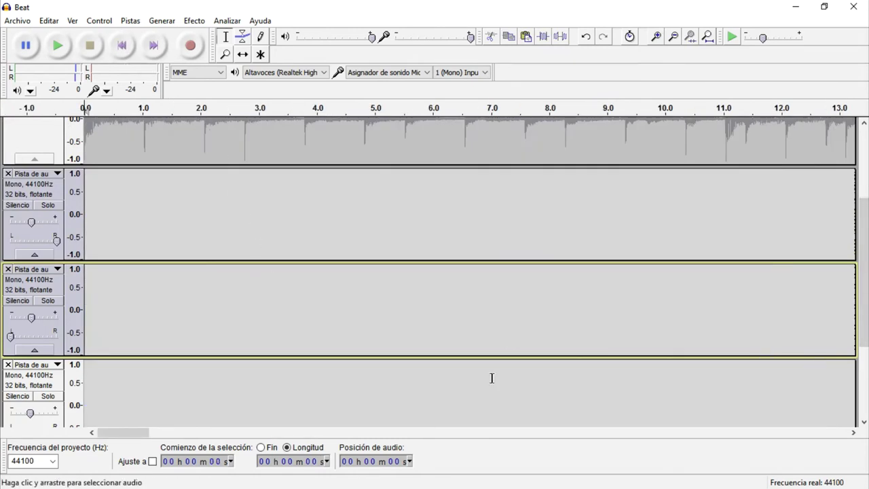
left_click(707, 37)
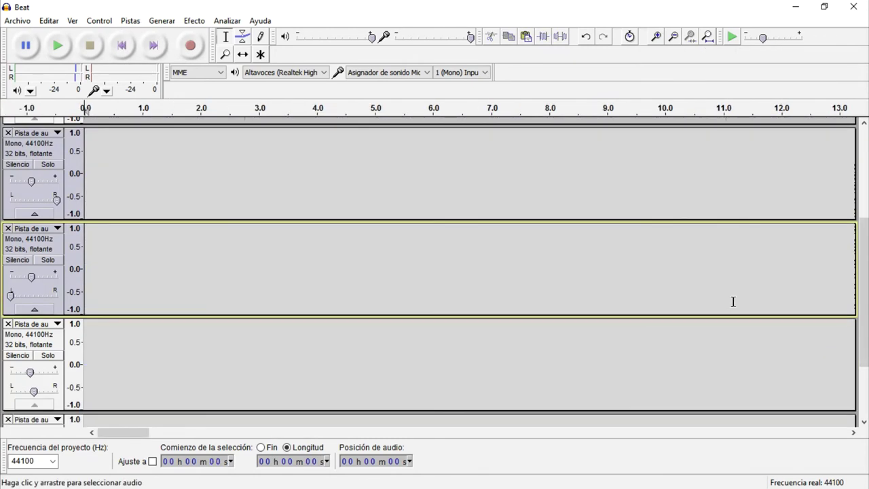
left_click_drag(134, 432, 232, 432)
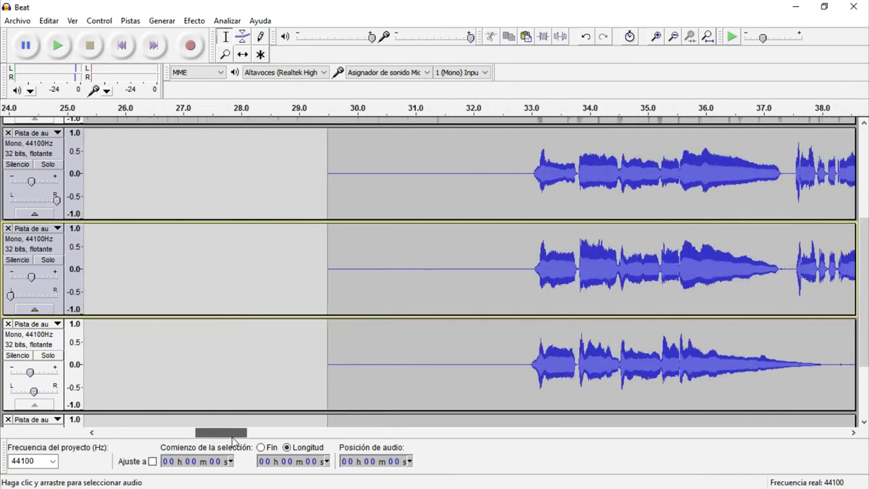
left_click(327, 245)
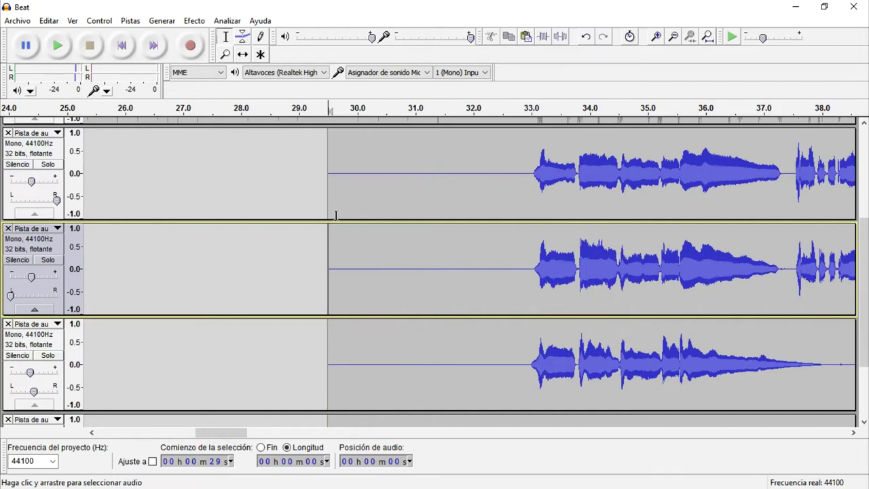
scroll(335, 215, "down", 4)
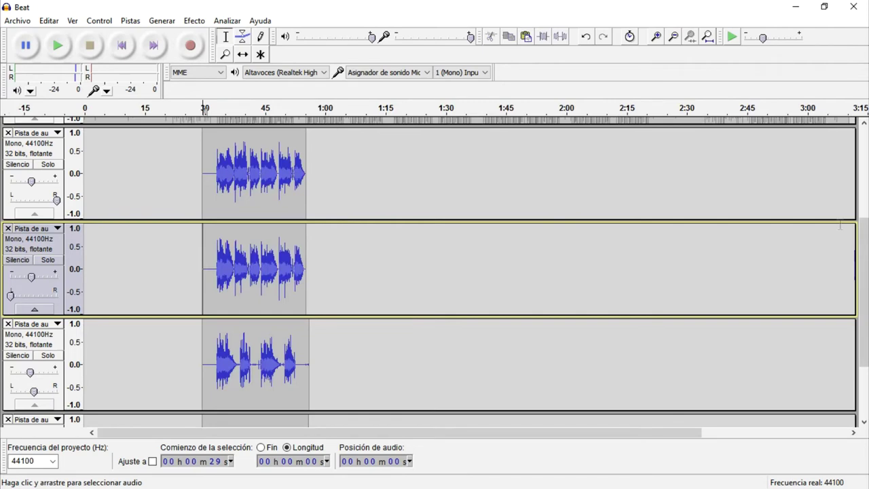
left_click_drag(863, 292, 863, 198)
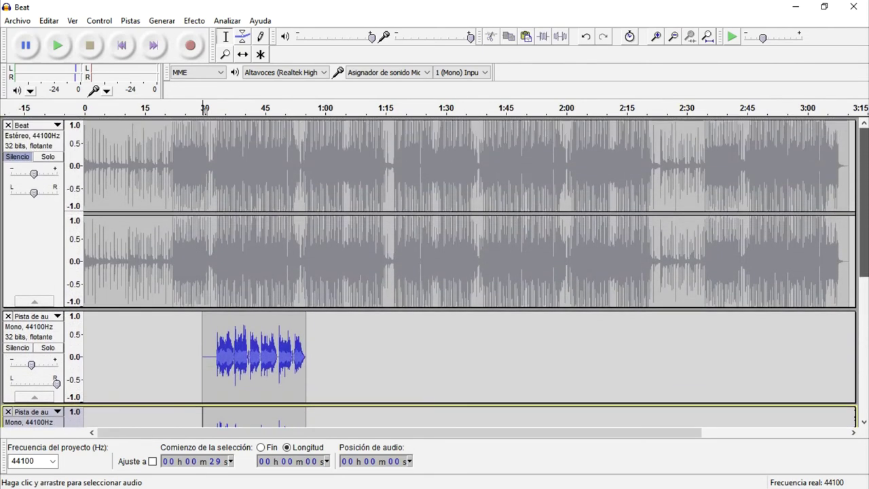
left_click(203, 350)
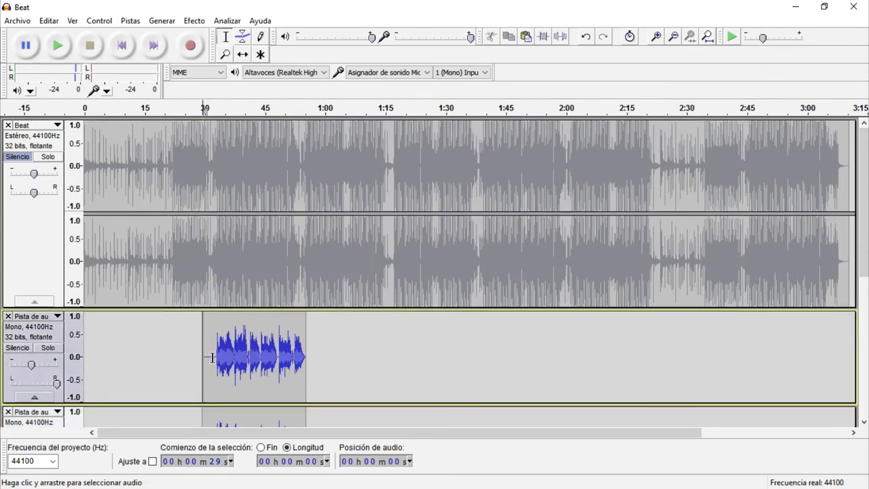
left_click(212, 358)
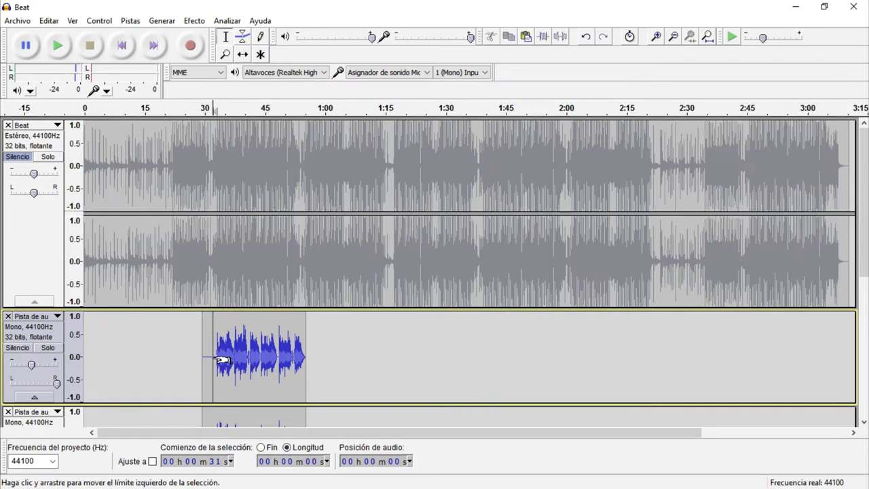
Unmute the Beat track and listen to the mix from just before the first vocal phrase
left_click(29, 160)
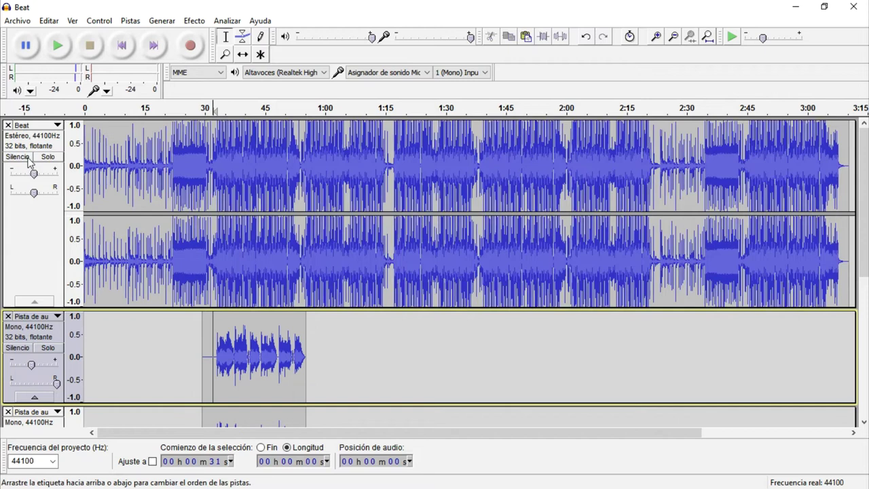
left_click(58, 47)
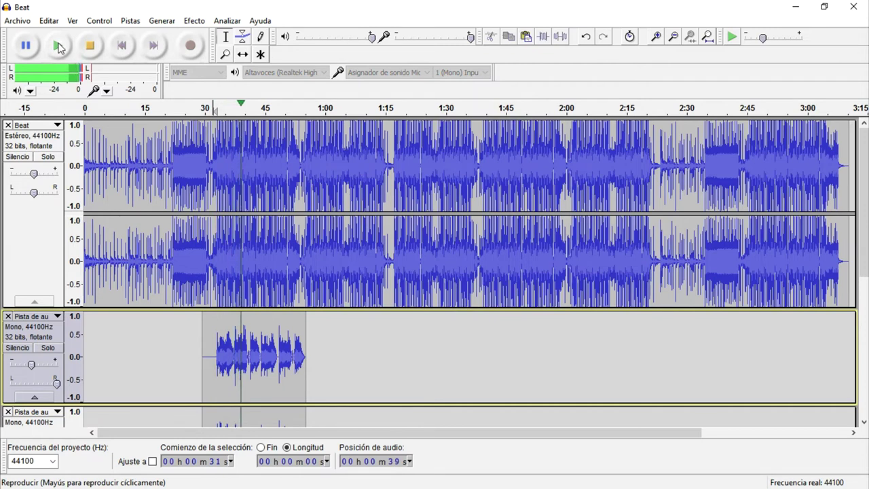
left_click(95, 52)
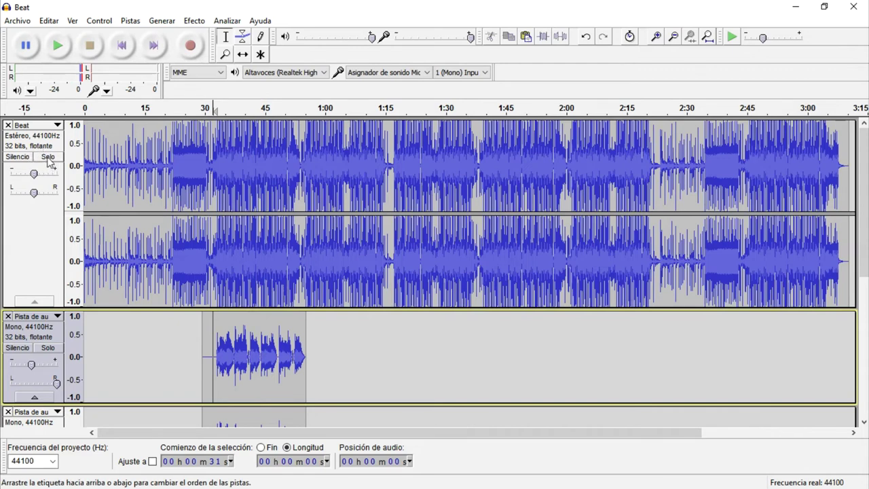
Mute the Beat track and play only the vocals from the same starting point
left_click(17, 157)
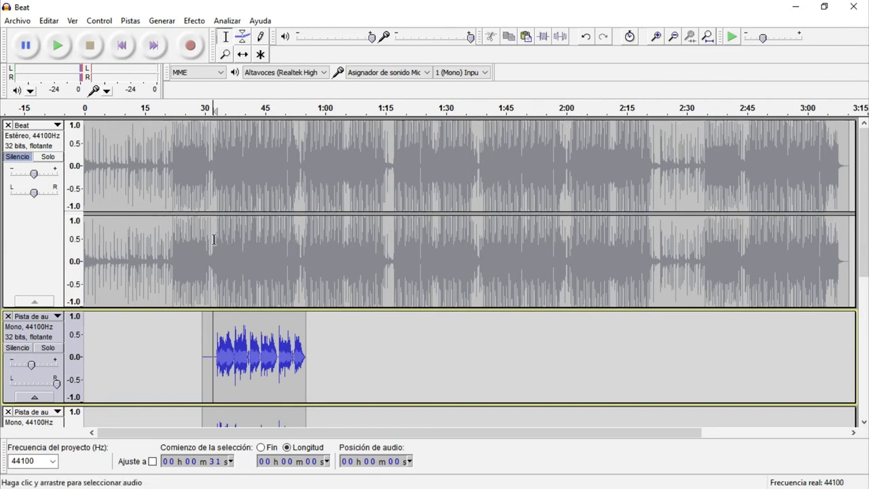
left_click(59, 47)
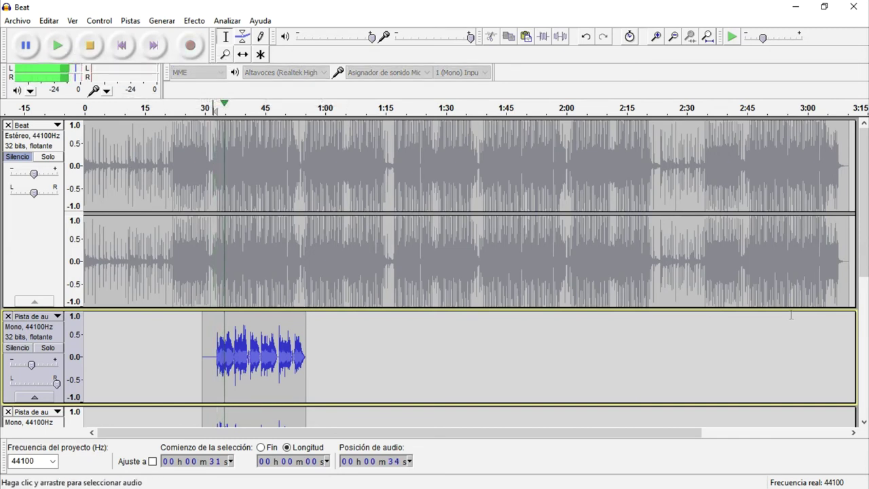
Set the gain of the centred vocal track above the lowest track to -6 dB during playback
scroll(791, 314, "down", 5)
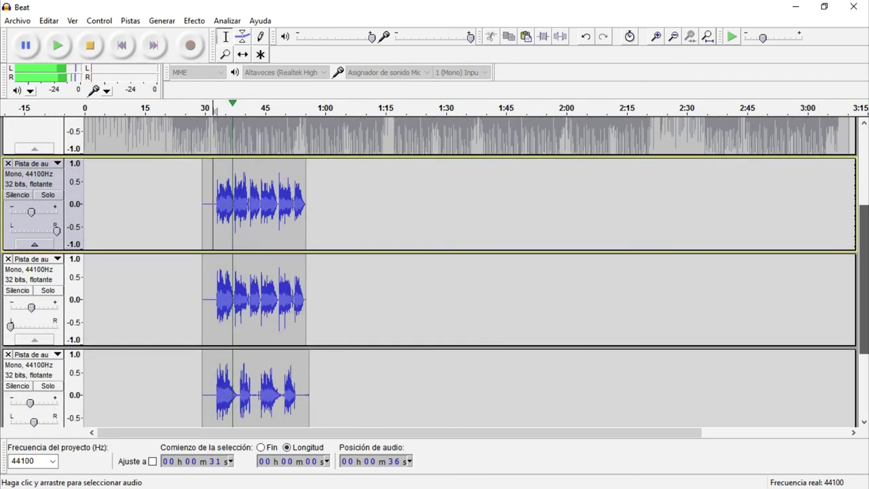
scroll(434, 272, "down", 2)
double_click(30, 342)
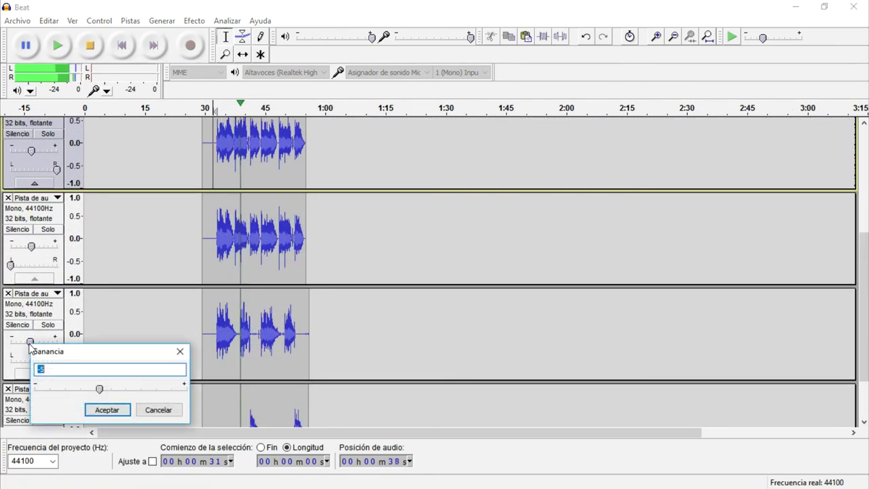
key("BackSpace")
type("-6")
key("Return")
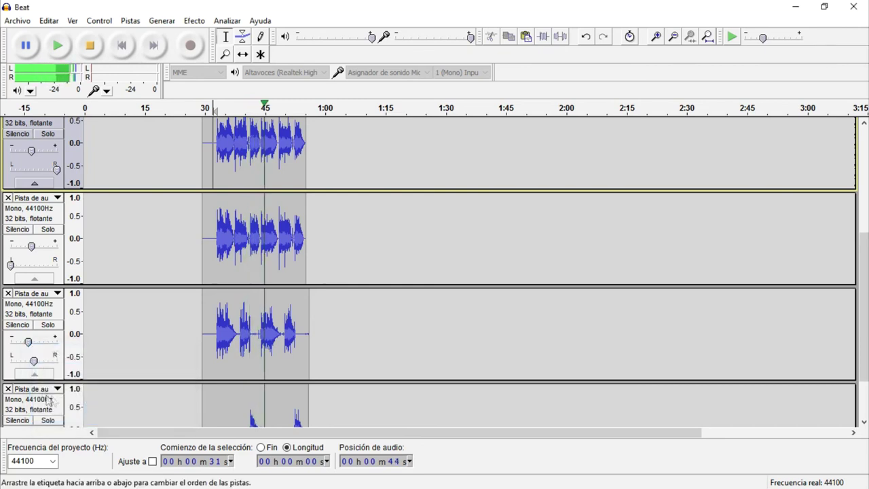
Set the gain of the lowest vocal track to -3 dB
scroll(46, 401, "down", 3)
double_click(28, 367)
type("-3")
key("Return")
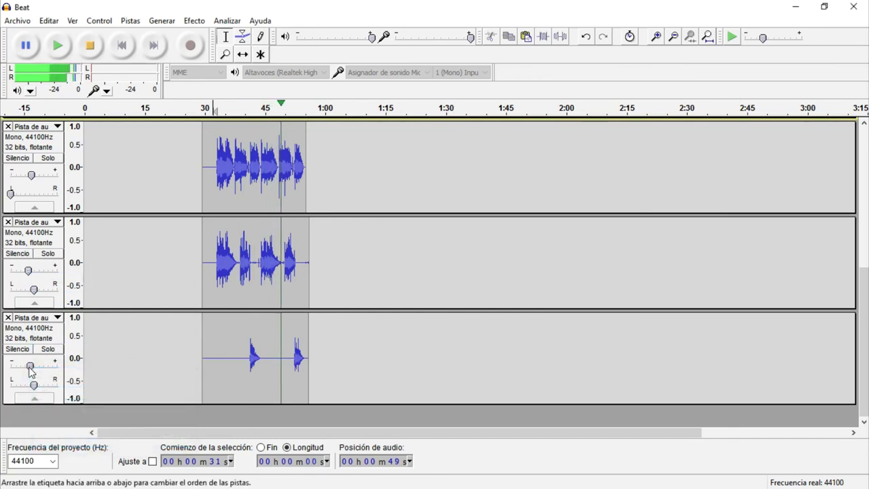